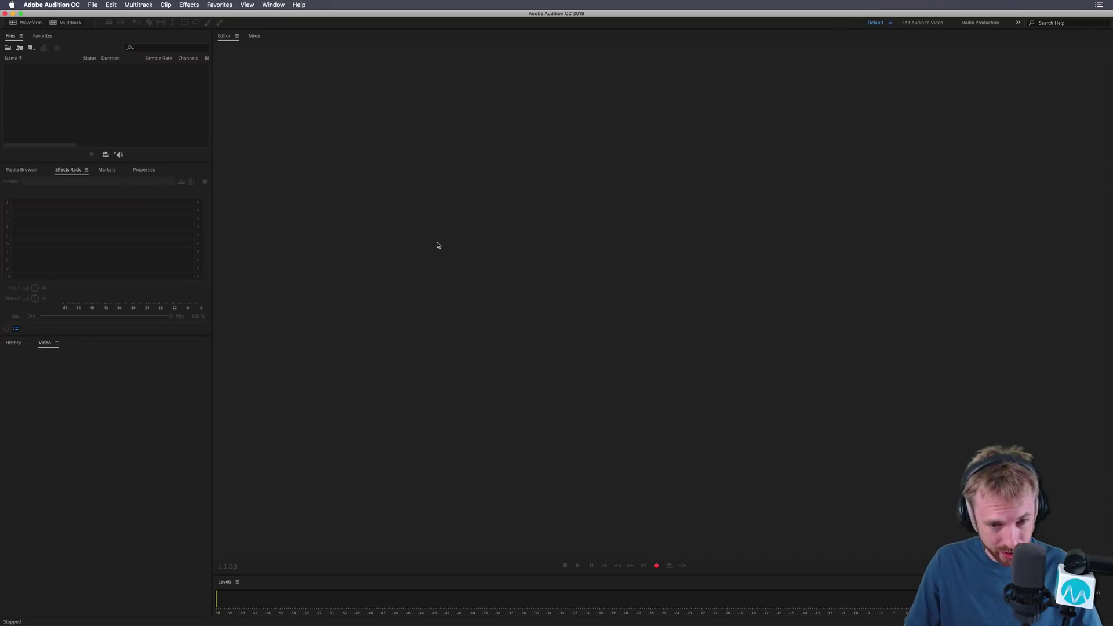
- Open the New Audio File settings for a 44100 Hz, mono, 32-bit float file
click(486, 354)
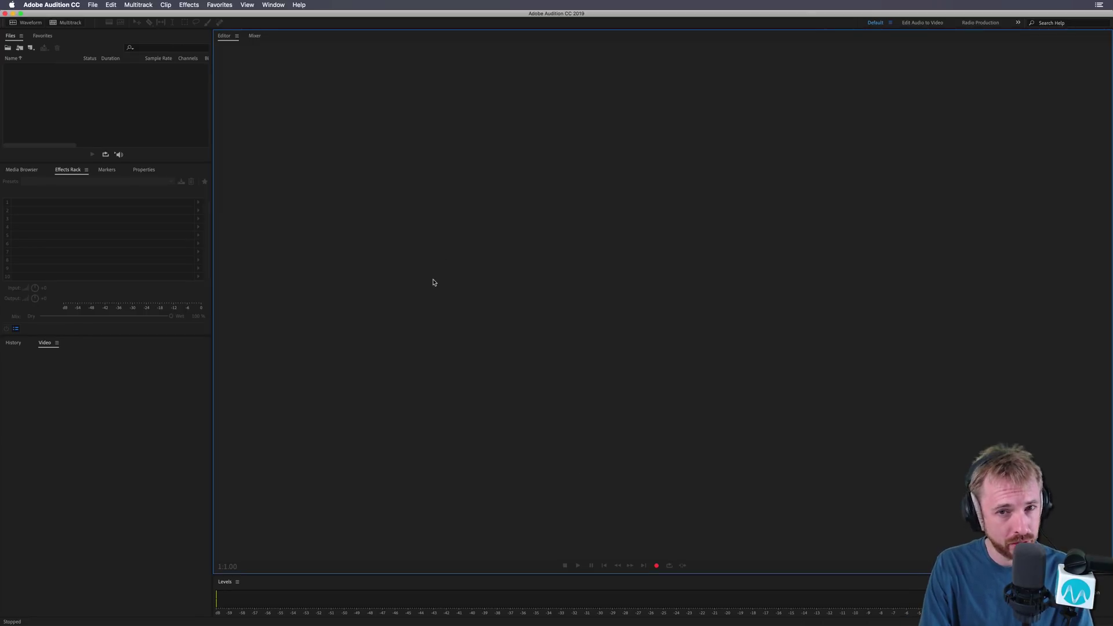
key(super+shift+n)
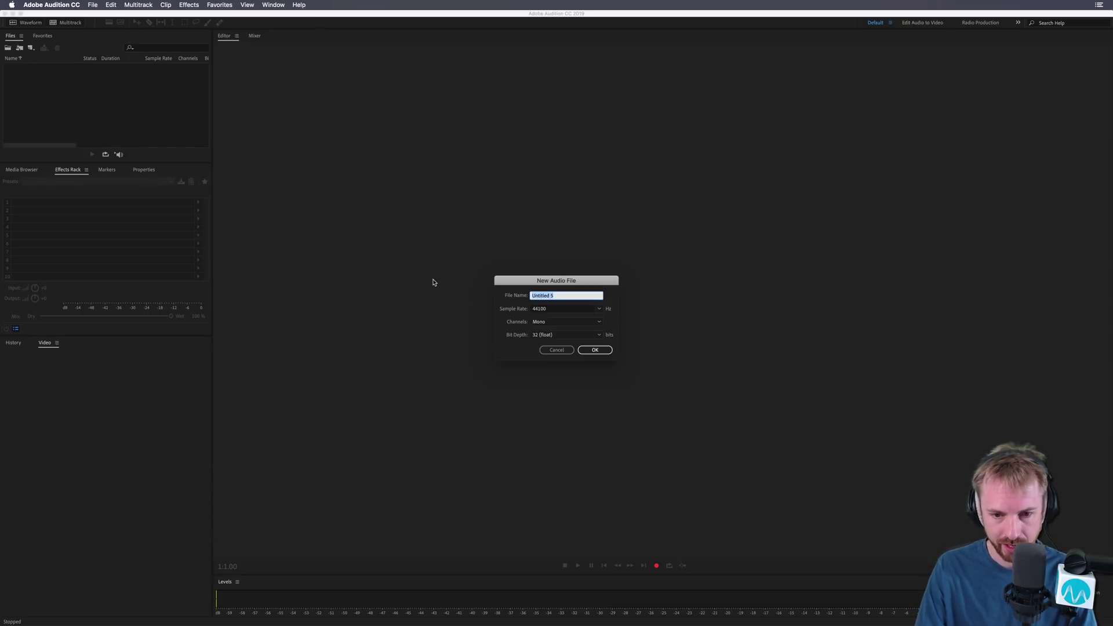
- Create the mono file Untitled 5 and record about 17 seconds of spoken countdown
key(Return)
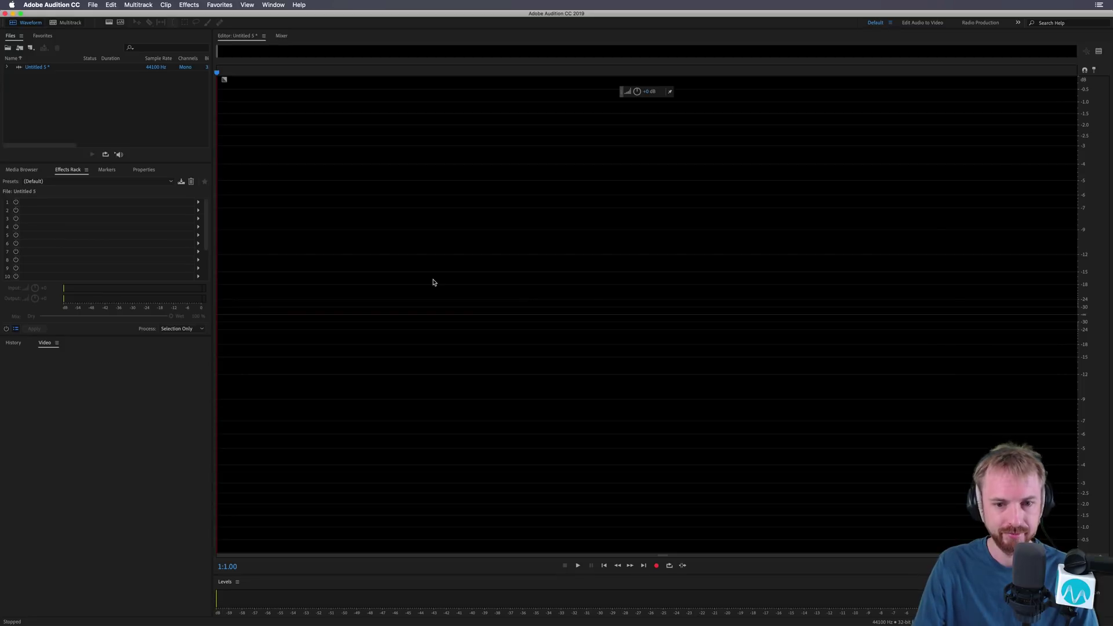
click(656, 566)
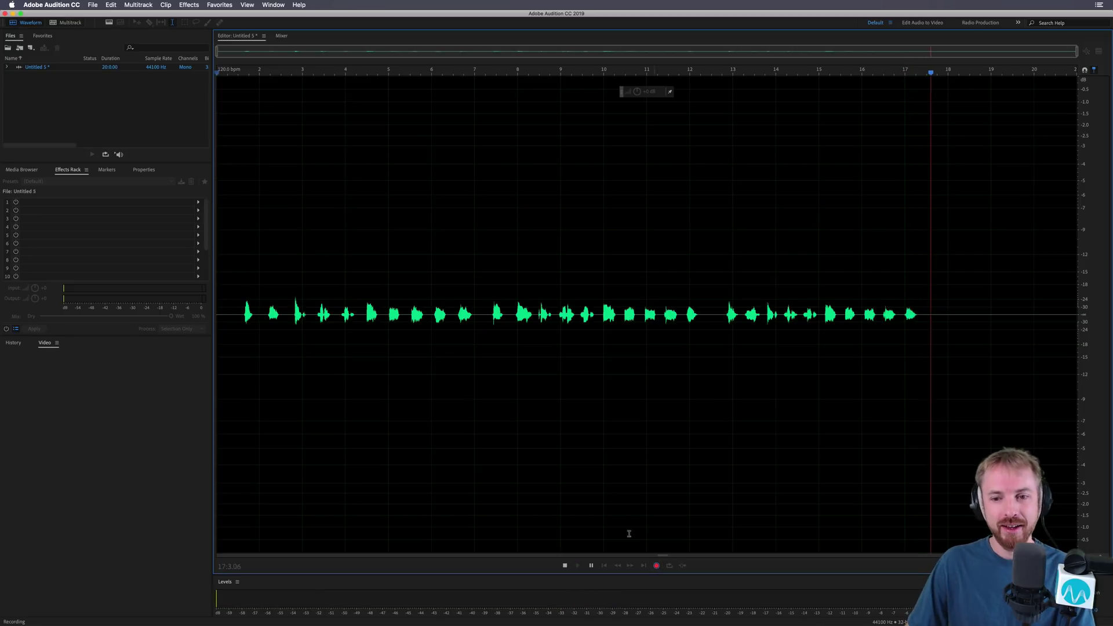
- Stop the recording and normalize it to -0.1 dB from Favorites
key(space)
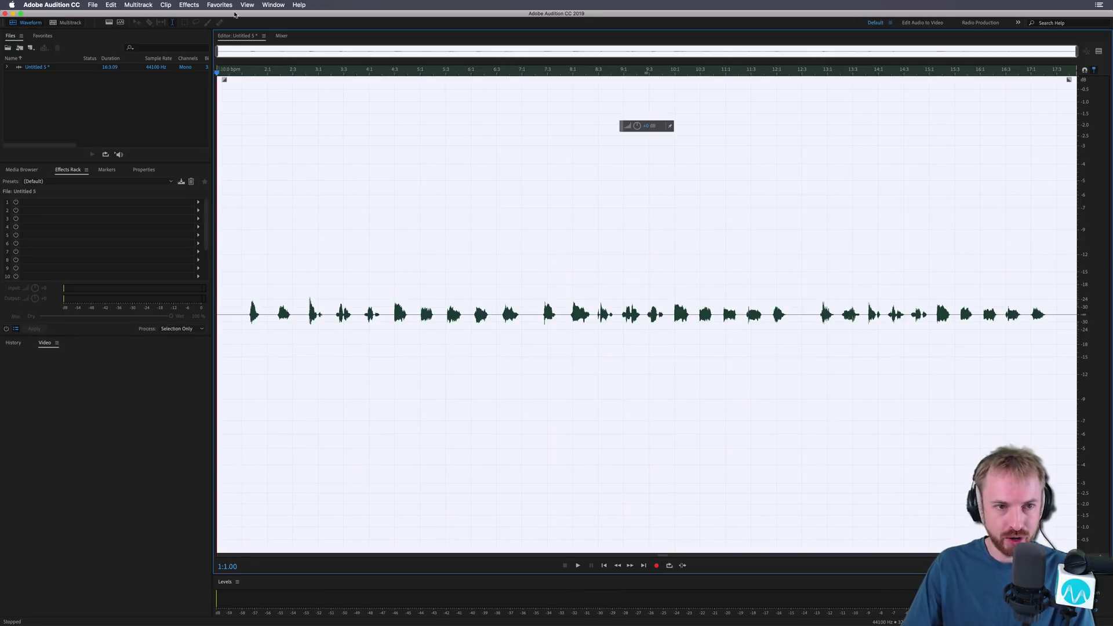
click(221, 5)
click(262, 118)
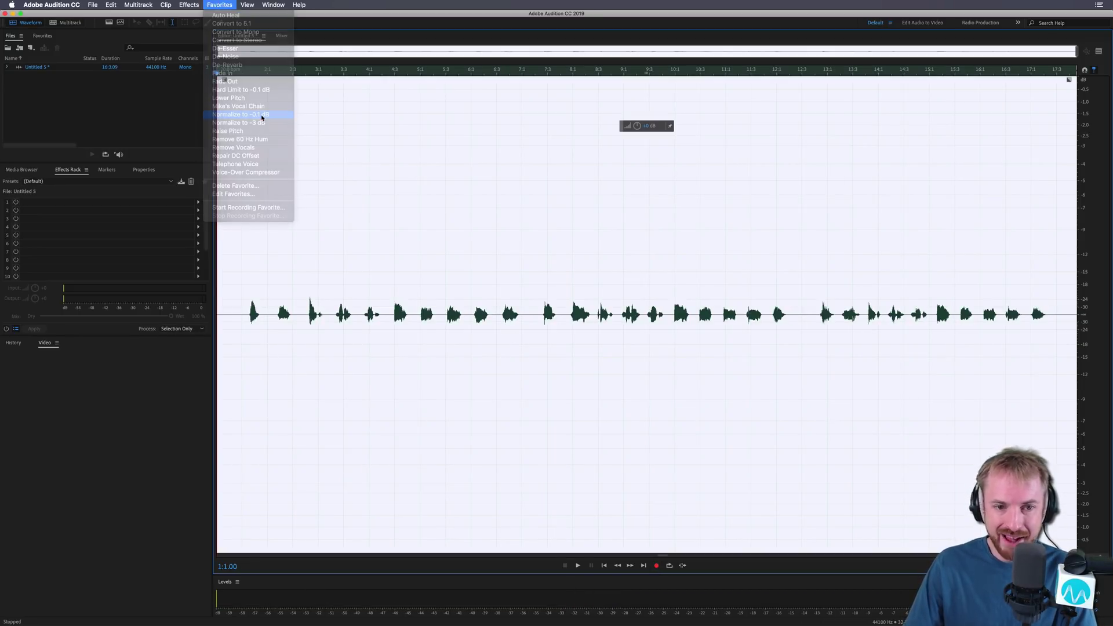
- Create a first multitrack session named NY Countdown
click(69, 22)
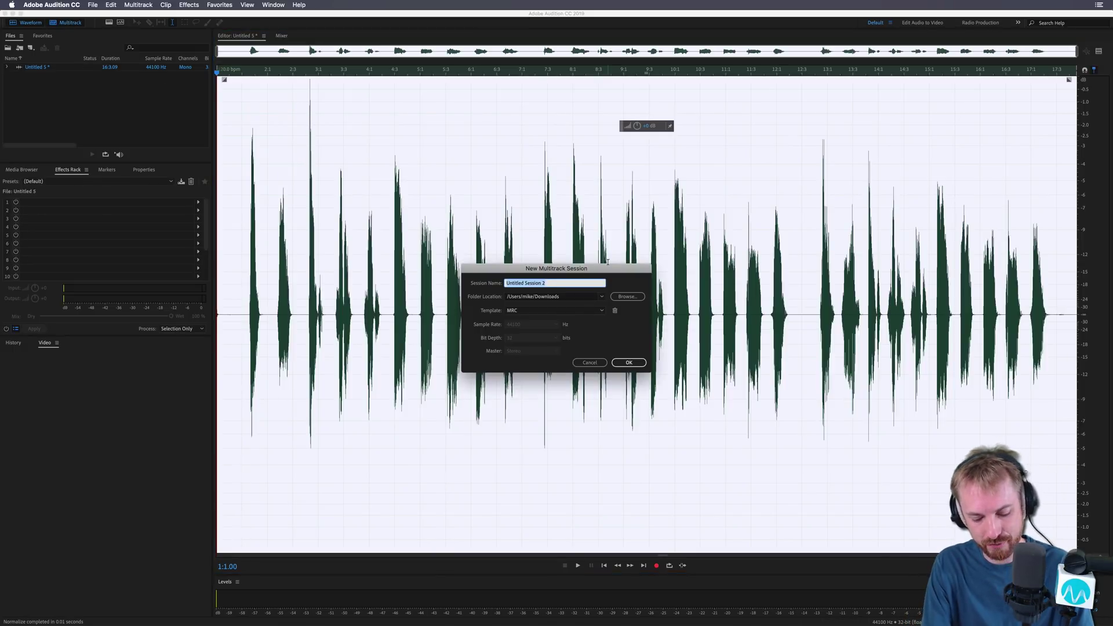
text(NY Countdown)
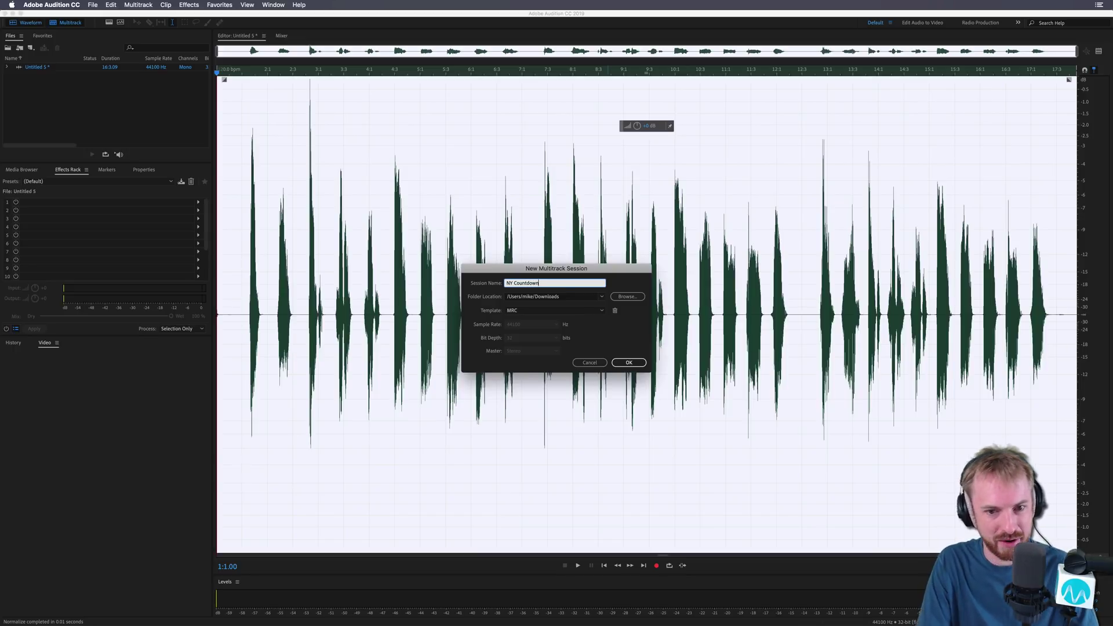
key(Return)
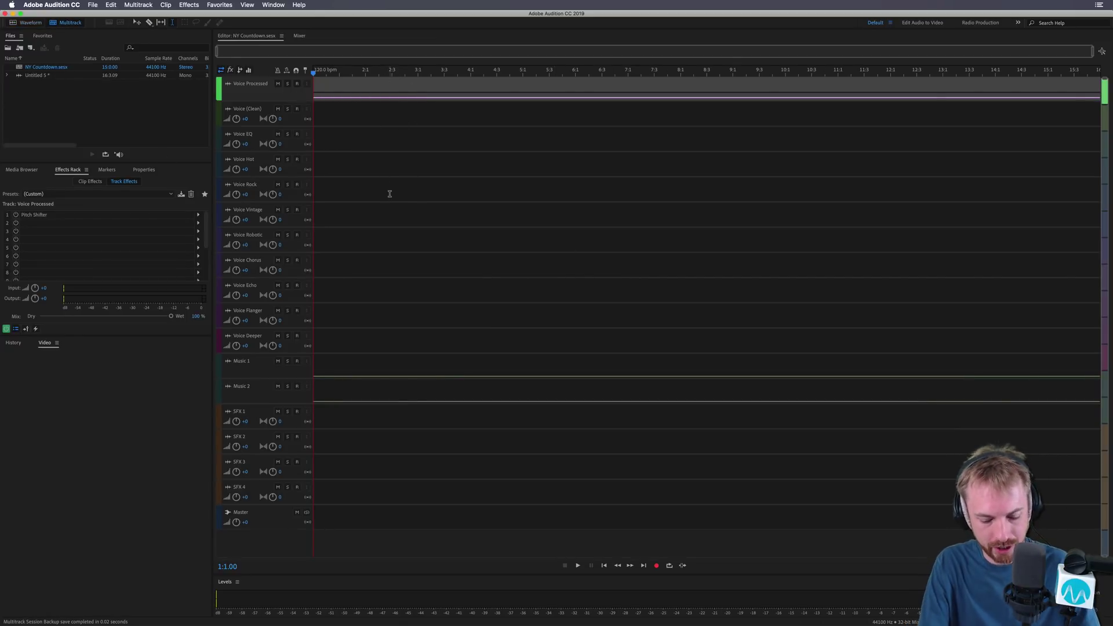
key(super+shift+n)
key(Escape)
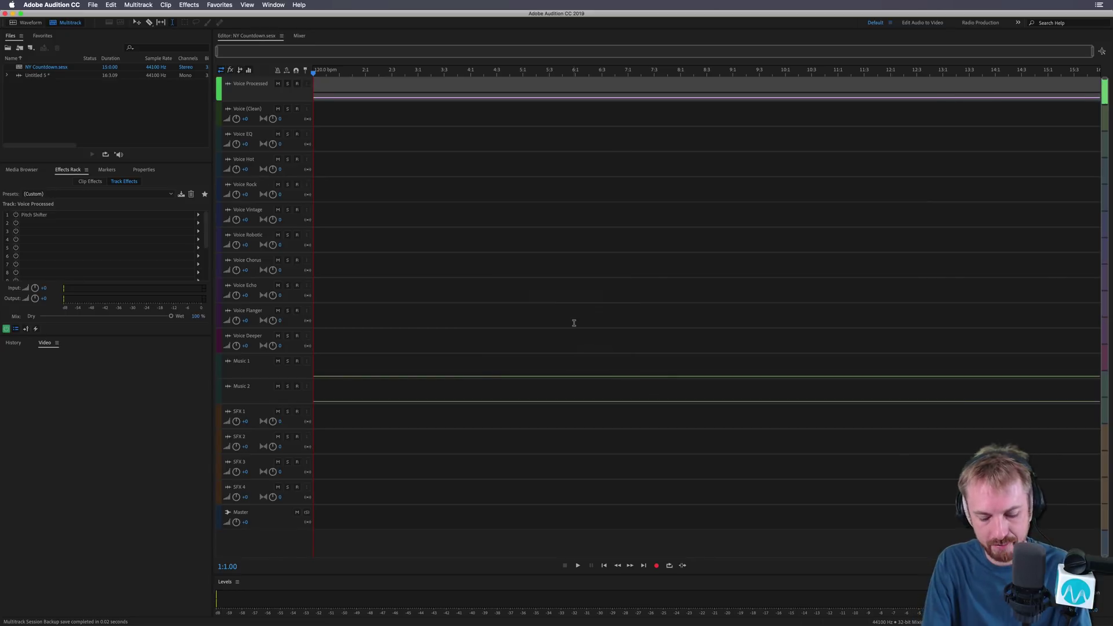
- Create an empty multitrack session named Countdown with Template None
key(super+shift+n)
click(562, 313)
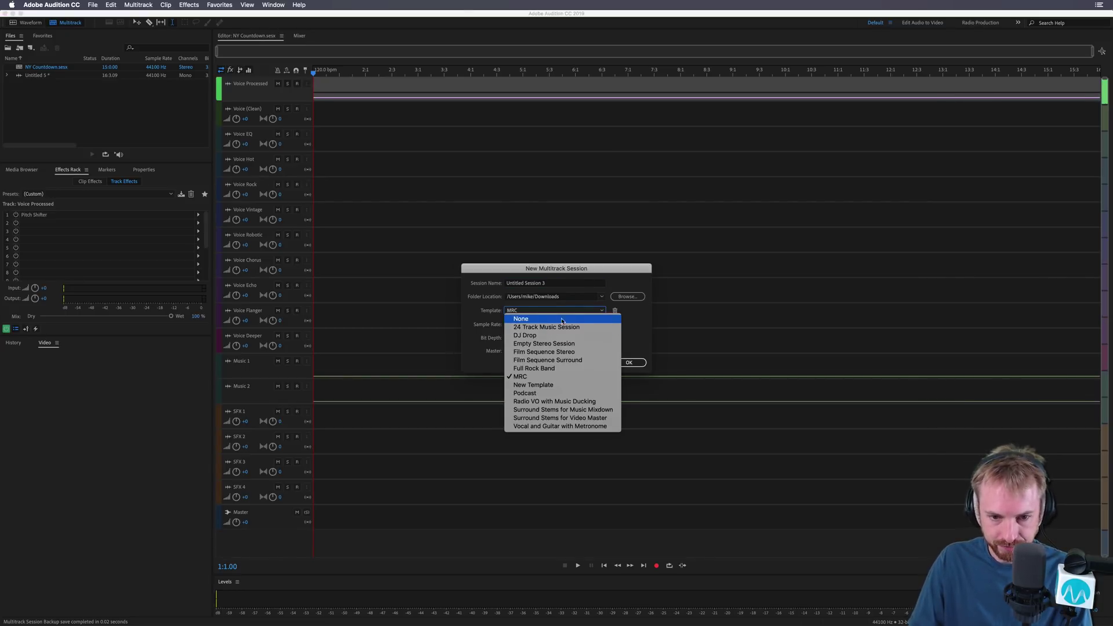
click(562, 319)
triple_click(564, 284)
text(Co)
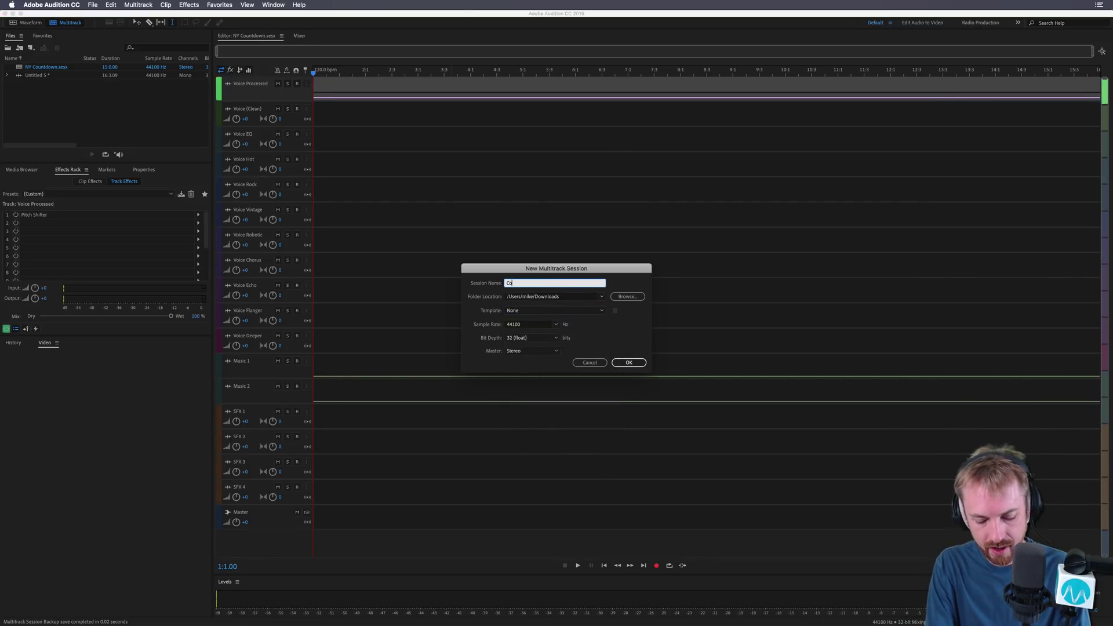
text(untdown)
key(Return)
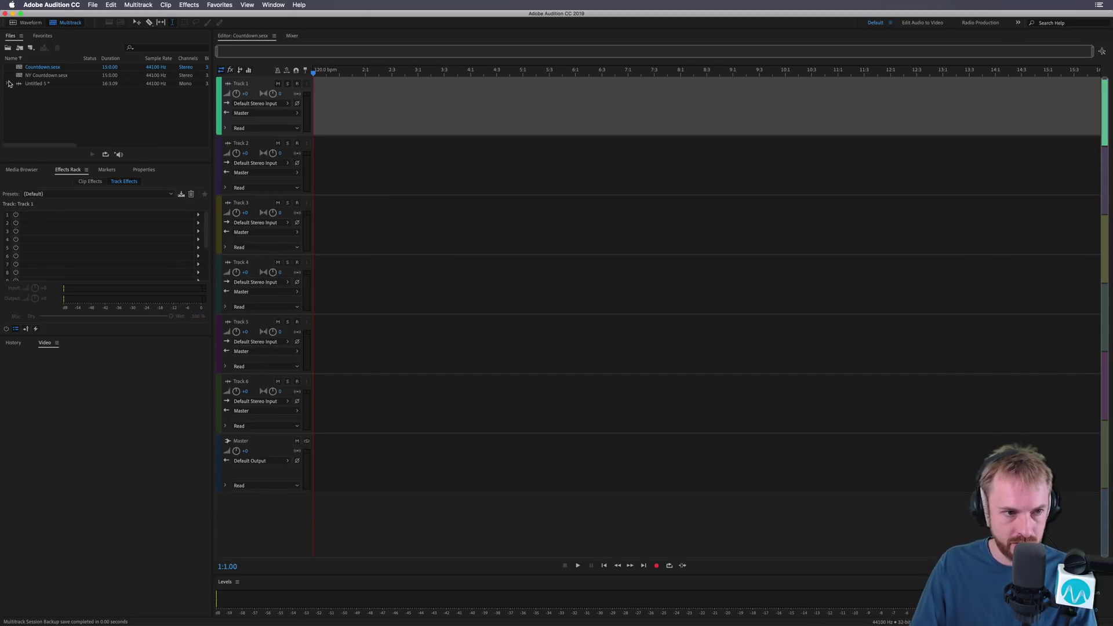
- Place the Untitled 5 countdown as clips on Tracks 1, 2 and 3
drag(9, 83, 316, 107)
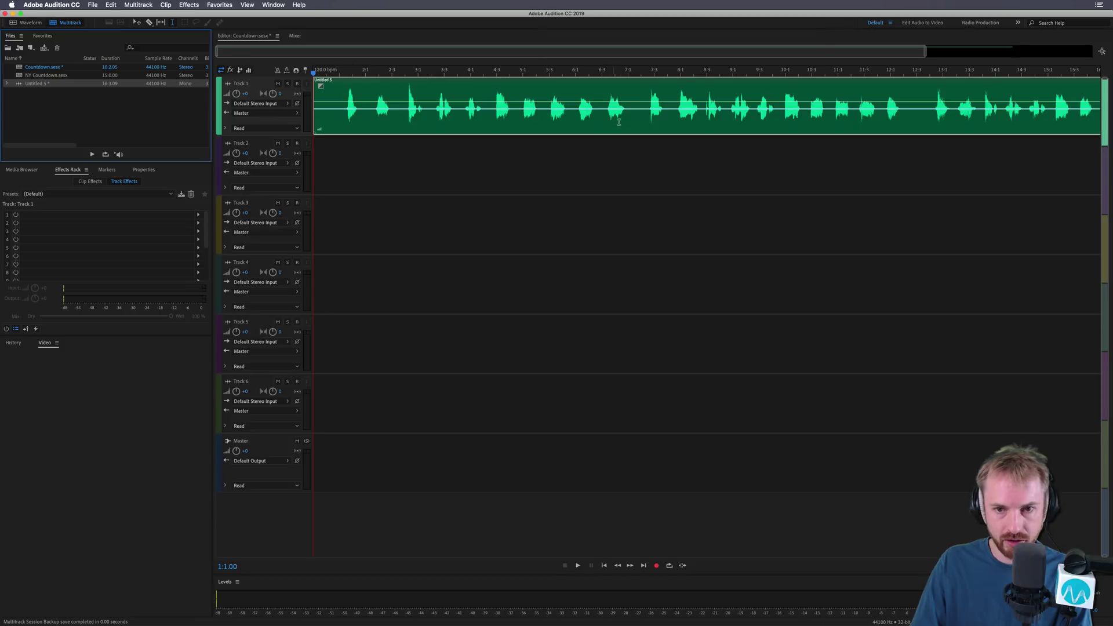
click(610, 123)
key(space)
key(space)
drag(630, 120, 477, 149)
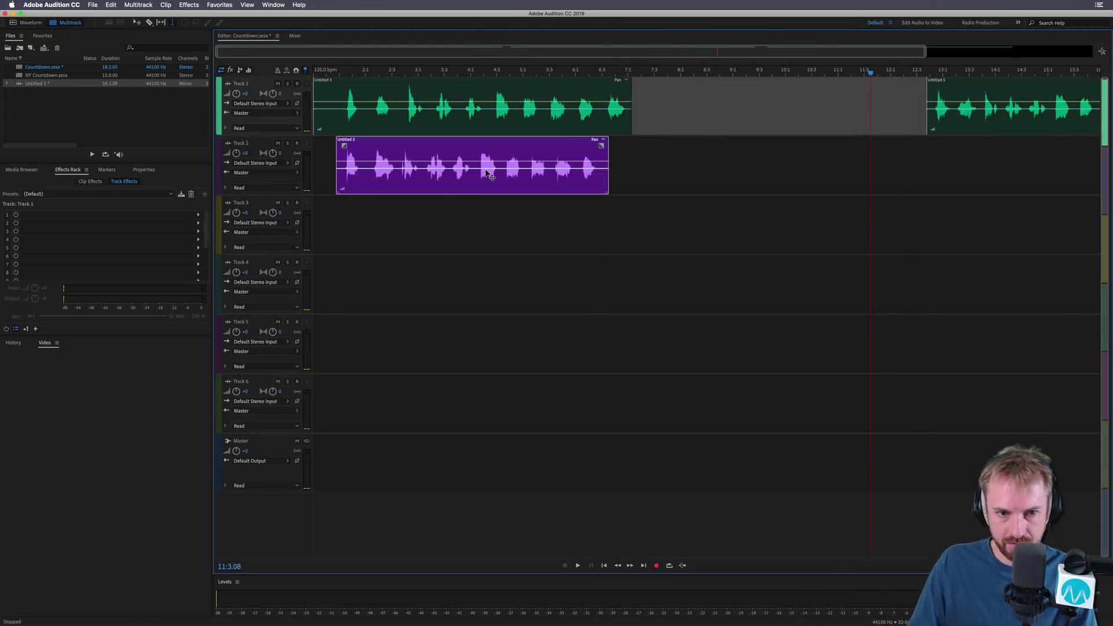
drag(955, 120, 367, 238)
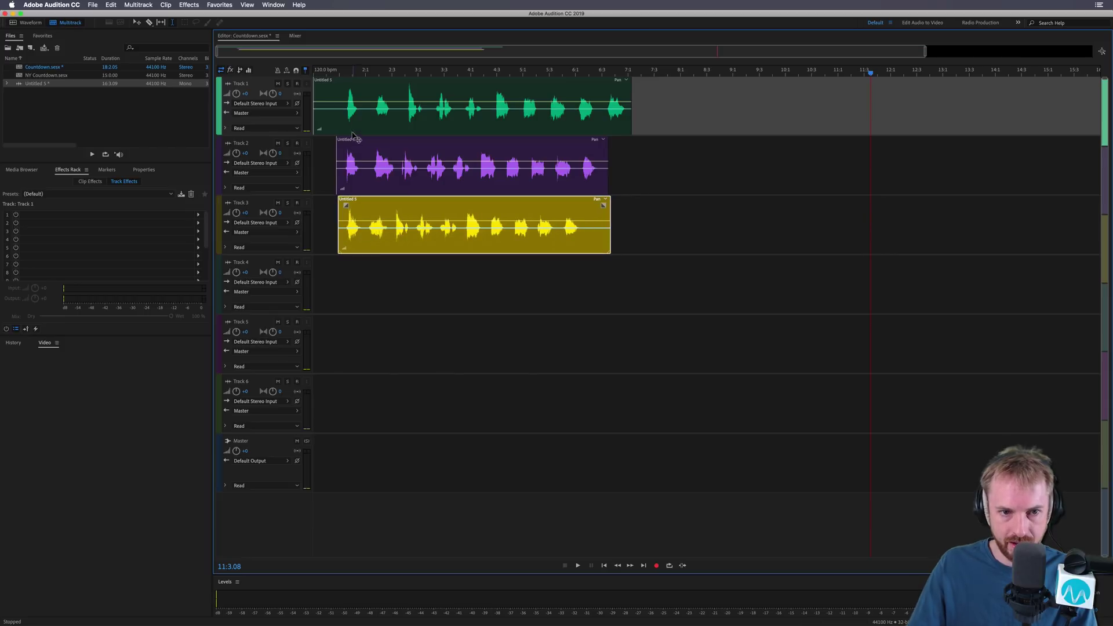
click(334, 103)
- Set the timeline to decimal seconds and shift all three clips later
right_click(333, 71)
mouse_move(371, 84)
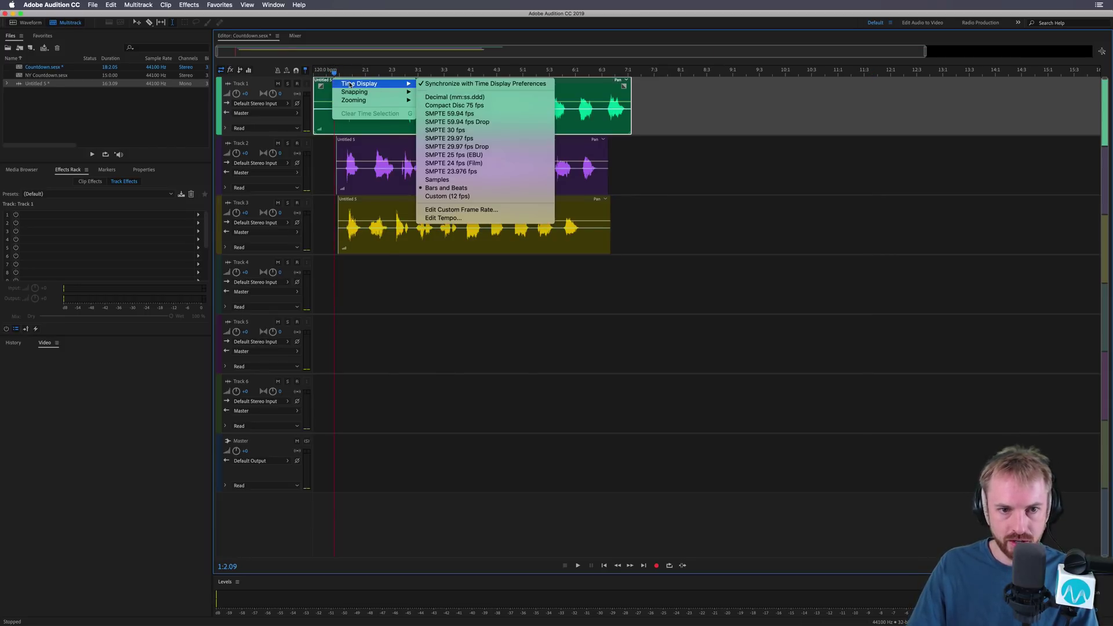
click(452, 93)
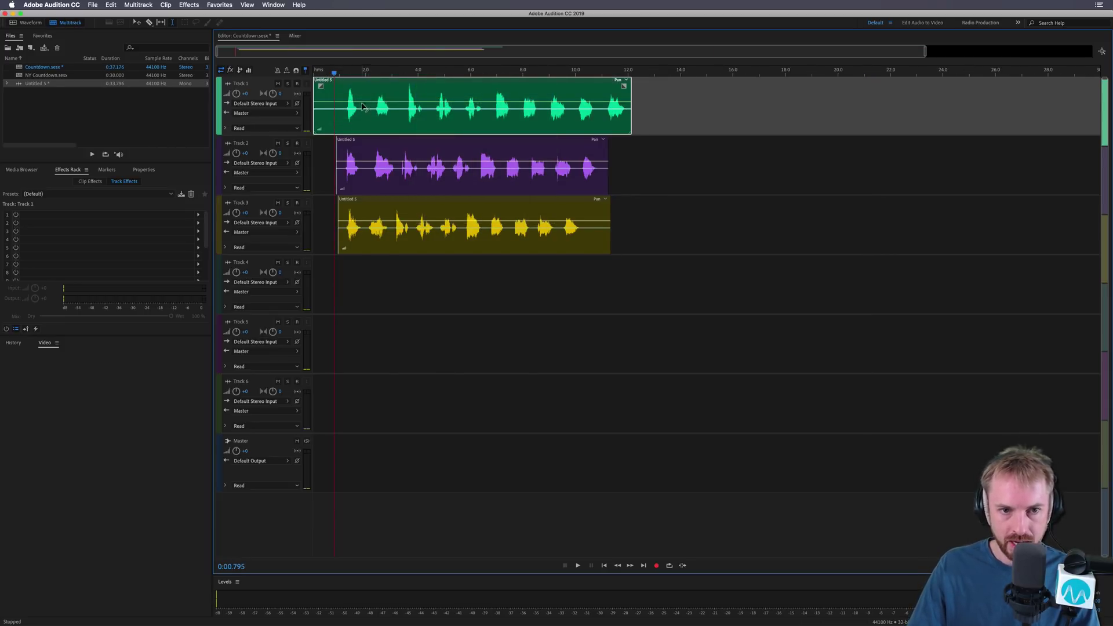
drag(350, 121, 758, 116)
- Nudge the Track 2 and Track 3 takes slightly later than Track 1
click(577, 73)
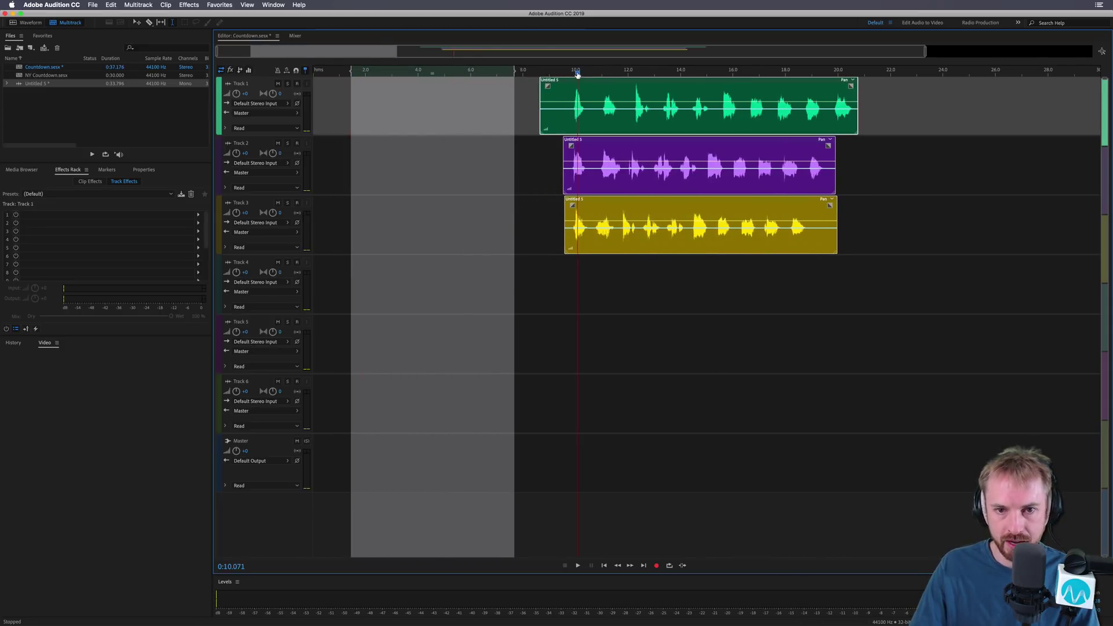
scroll(577, 74, up, 5)
scroll(577, 74, up, 2)
click(577, 119)
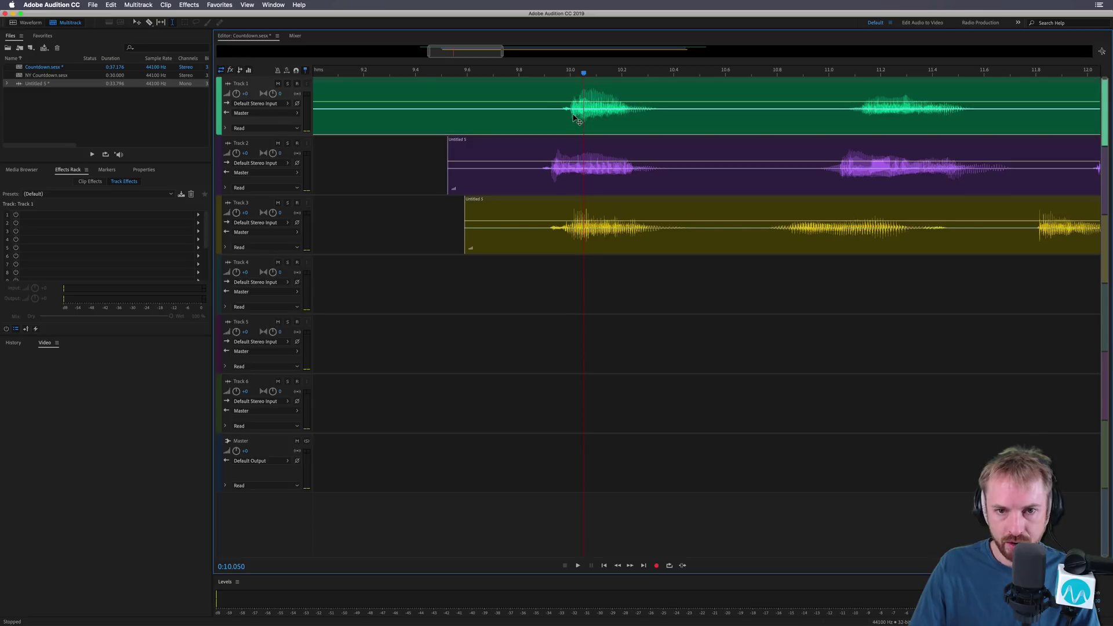
drag(565, 168, 583, 168)
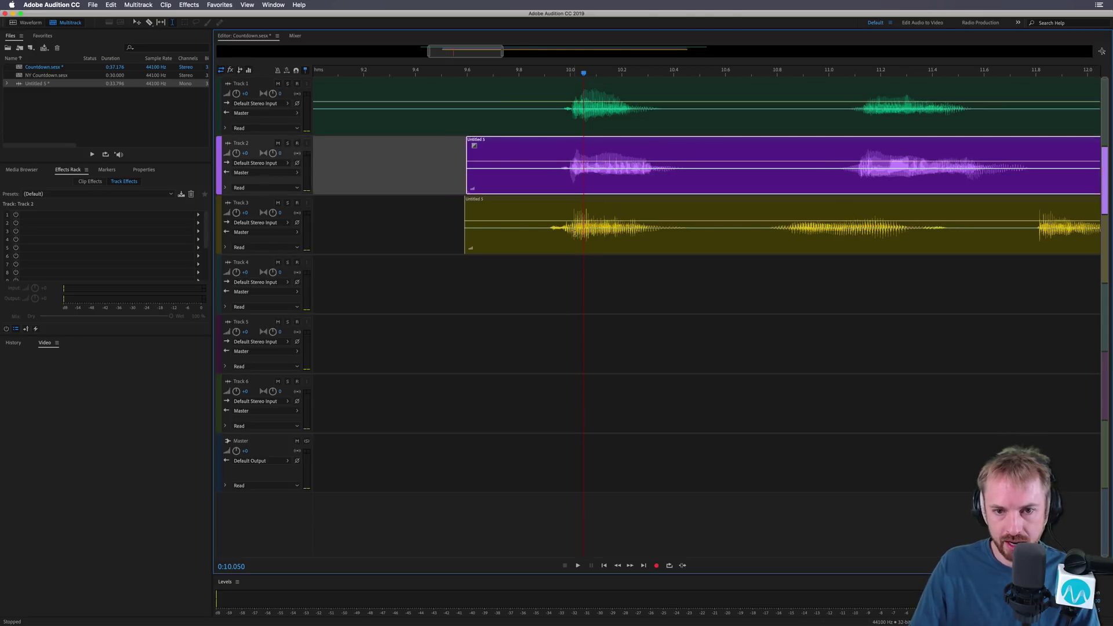
drag(575, 235, 582, 233)
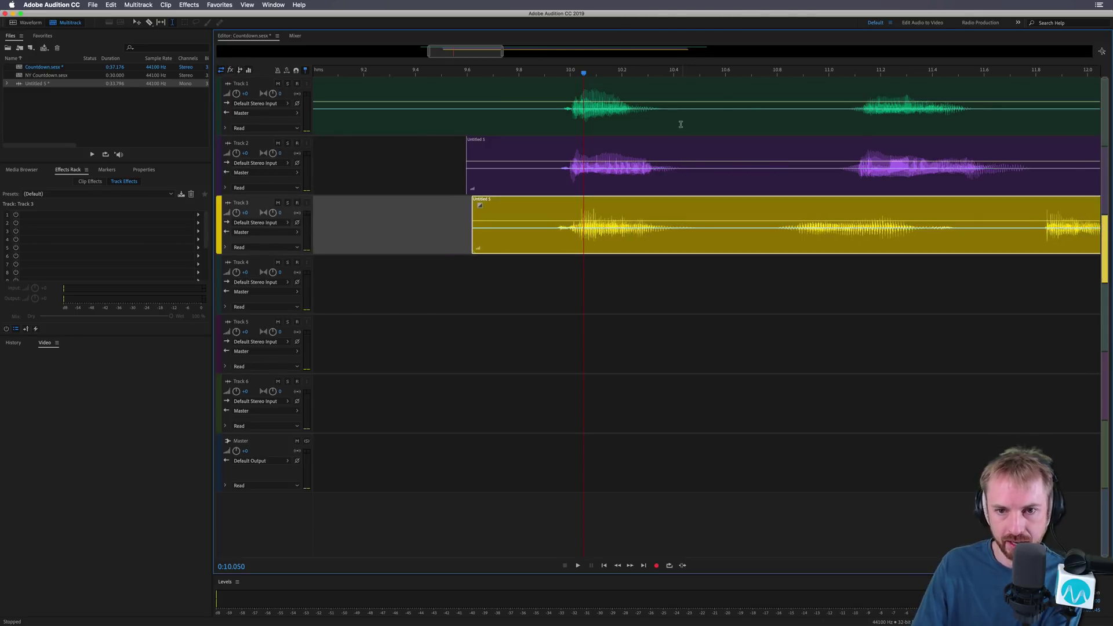
- Delete the empty lead-in range across all three tracks
click(843, 154)
scroll(835, 156, right, 3)
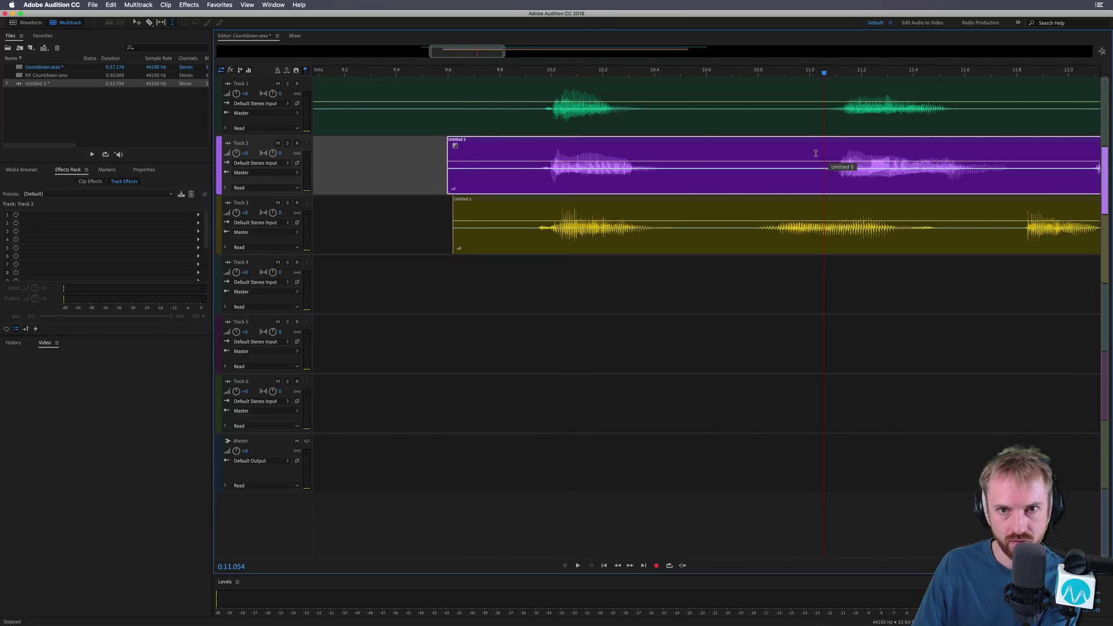
scroll(567, 128, right, 1)
drag(481, 105, 351, 110)
key(Delete)
click(342, 139)
click(344, 130)
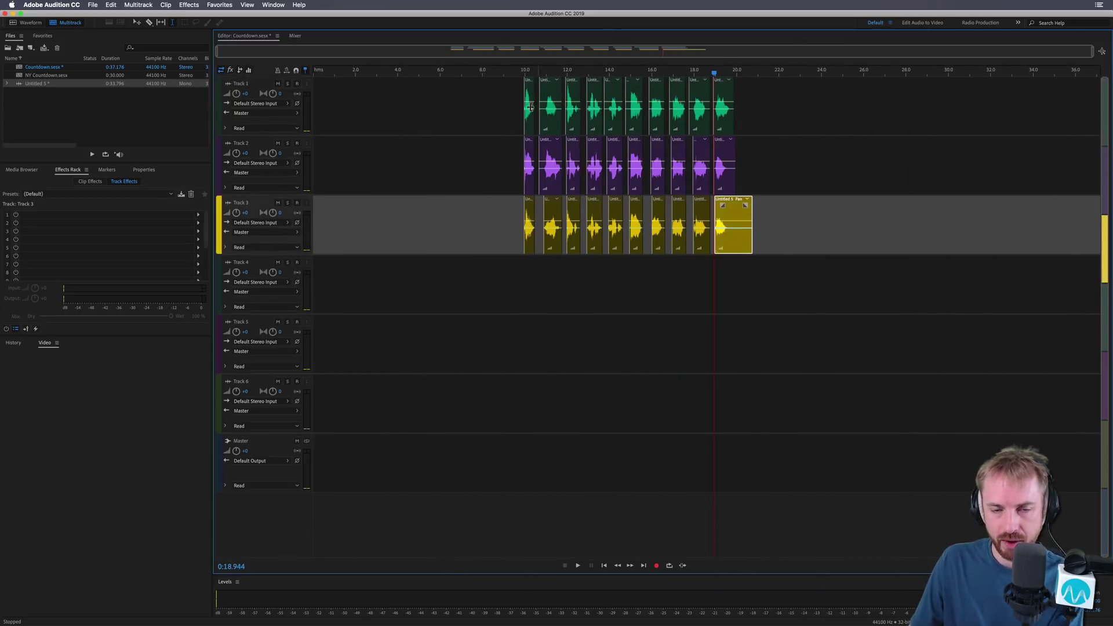
click(516, 106)
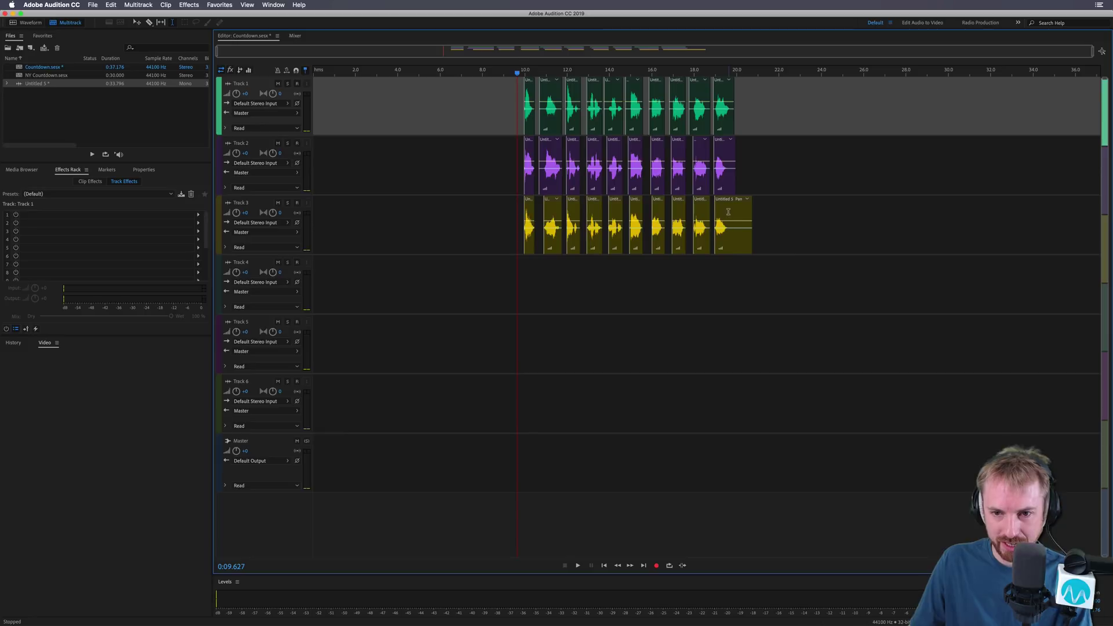
- Delete the overhanging tail of Track 3's last clip so it ends before 20 seconds
drag(727, 211, 813, 226)
key(Delete)
click(528, 92)
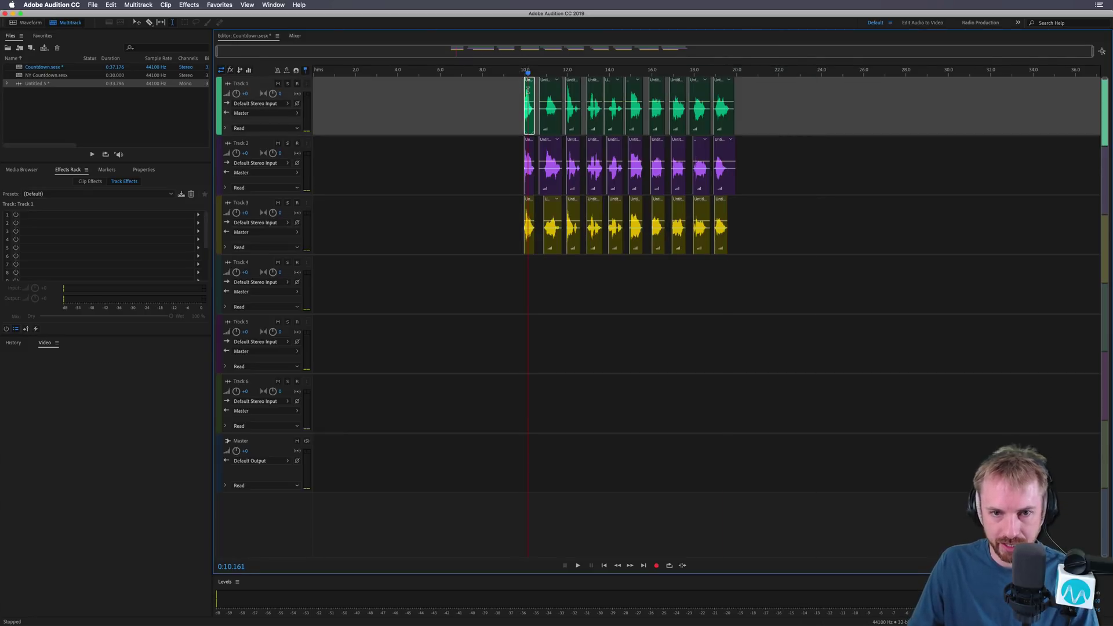
scroll(528, 71, up, 3)
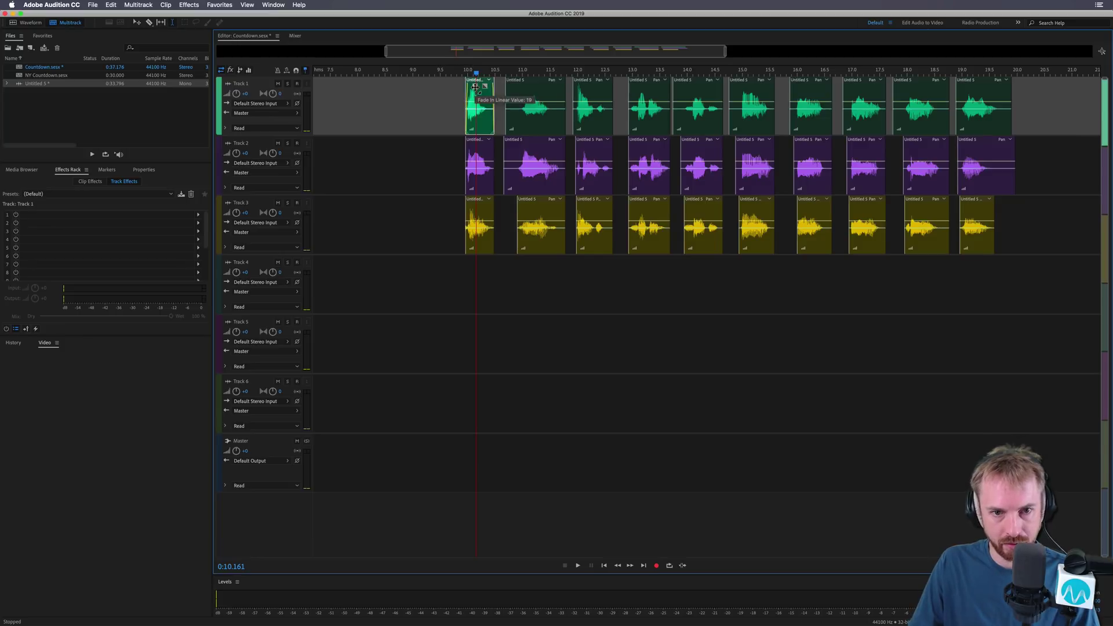
click(479, 156)
click(482, 206)
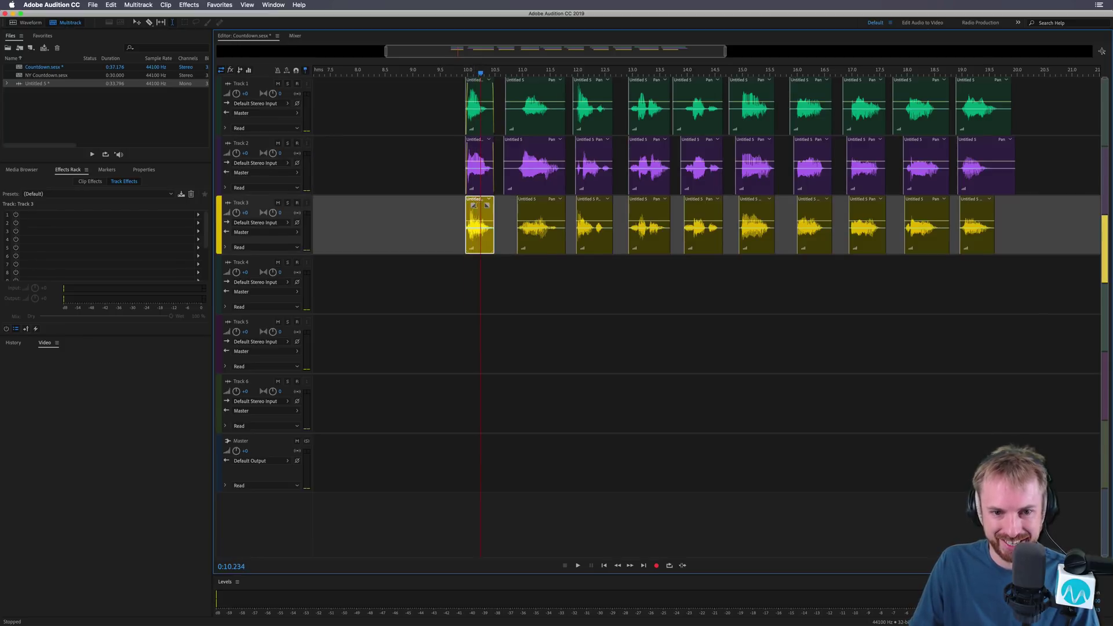
click(506, 89)
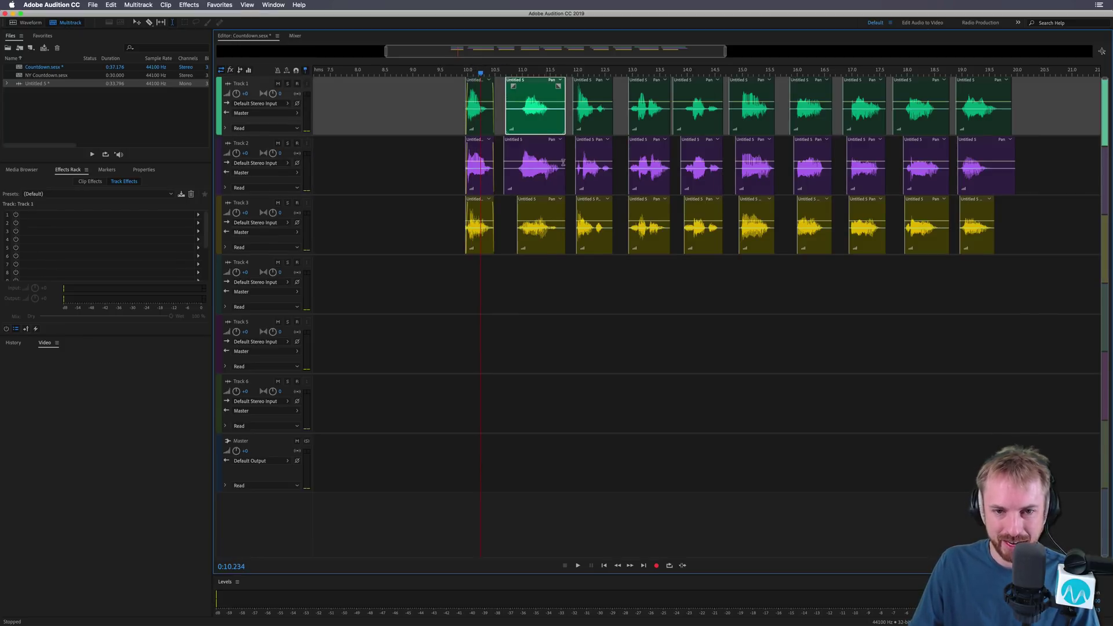
click(462, 103)
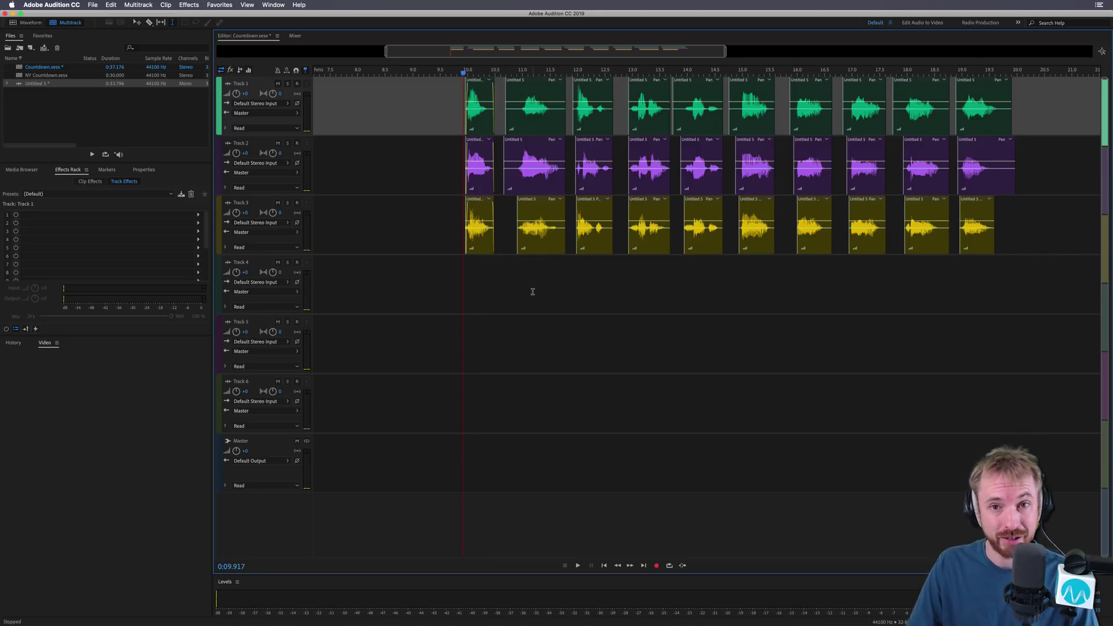
- Pan Track 1 hard left and Track 2 hard right, playing back to check
key(space)
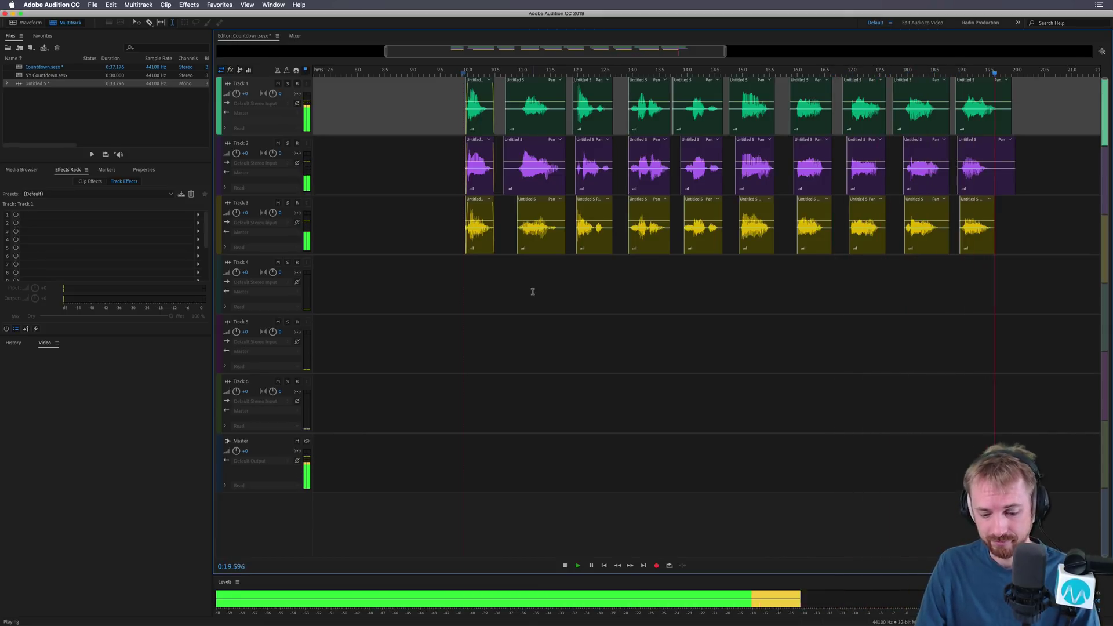
key(space)
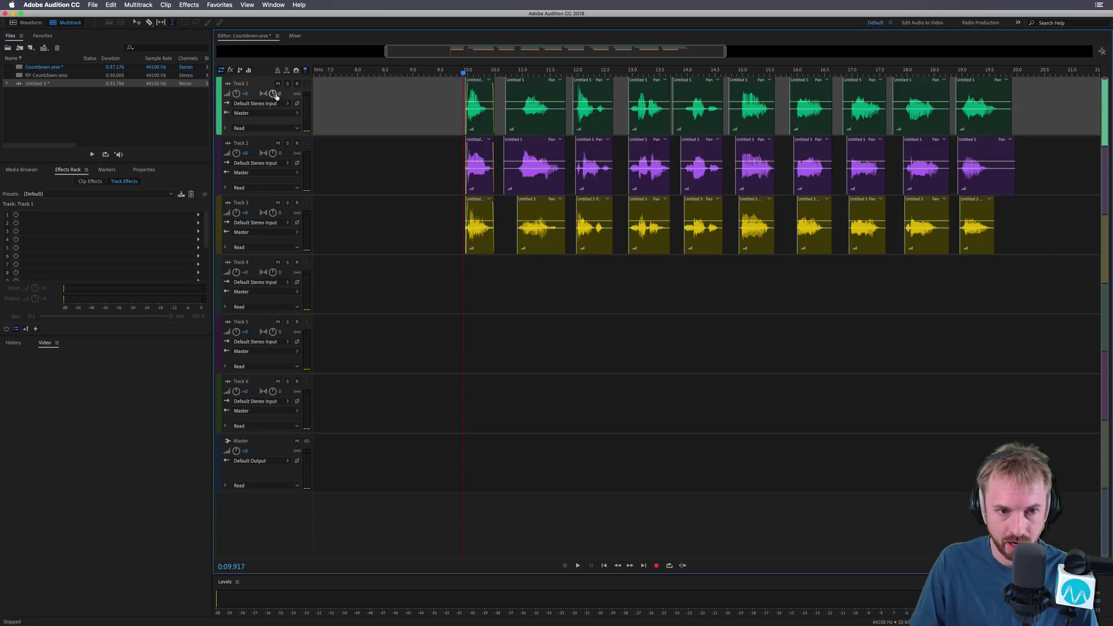
drag(273, 94, 274, 90)
drag(276, 142, 350, 57)
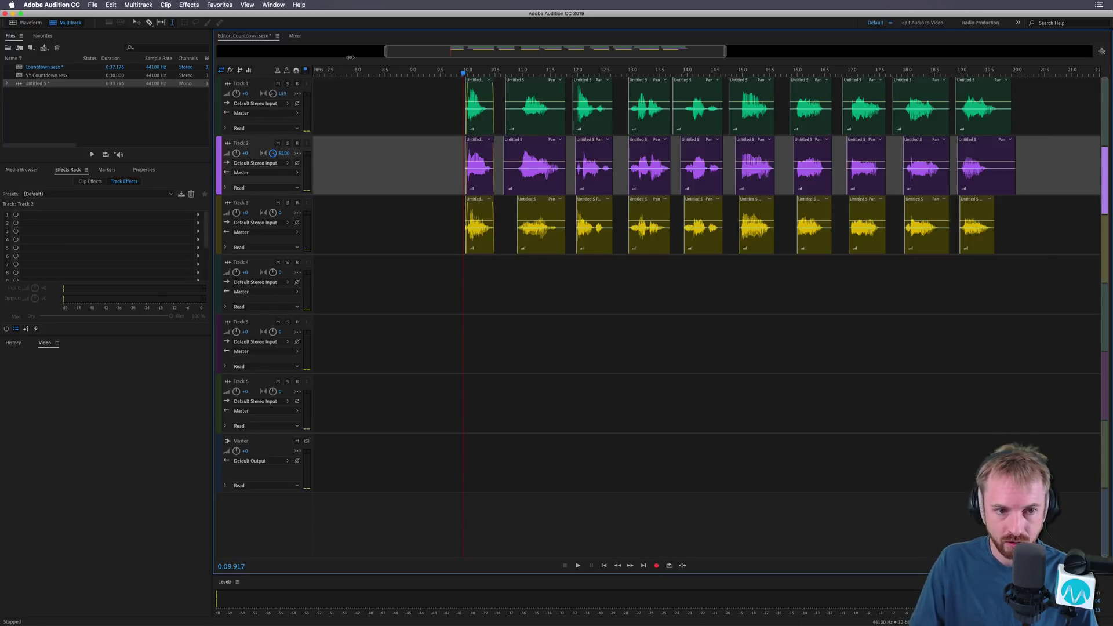
click(459, 114)
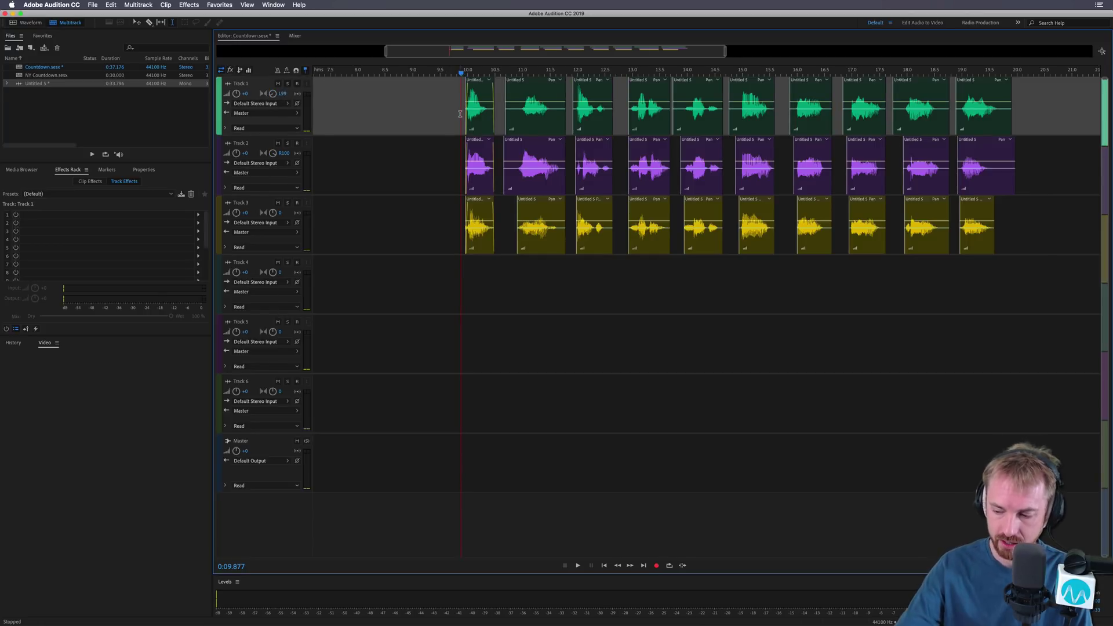
key(space)
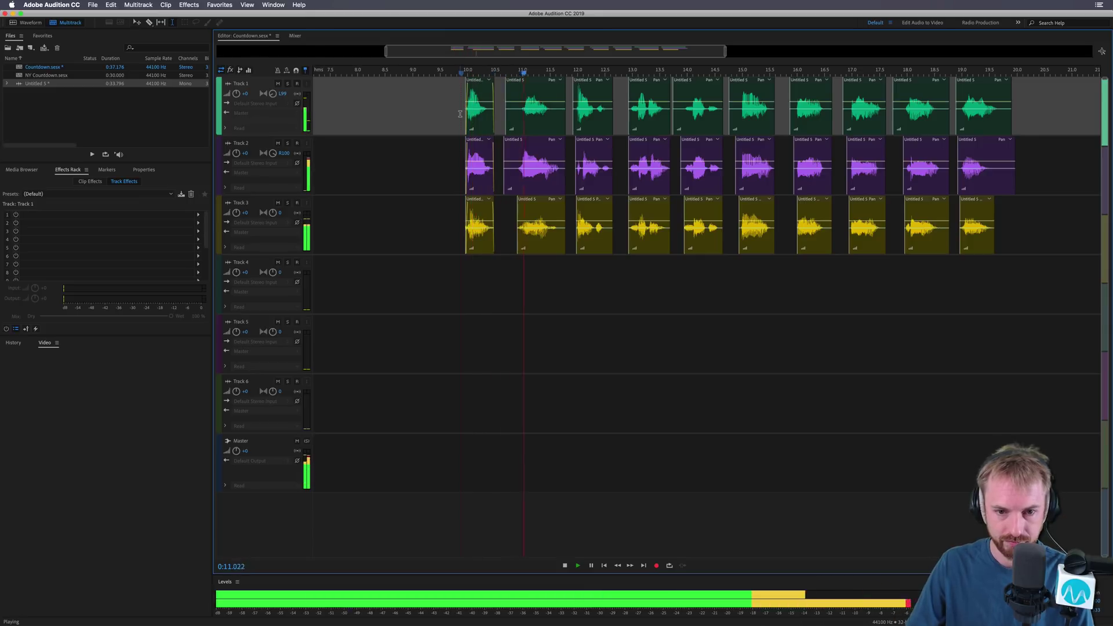
key(space)
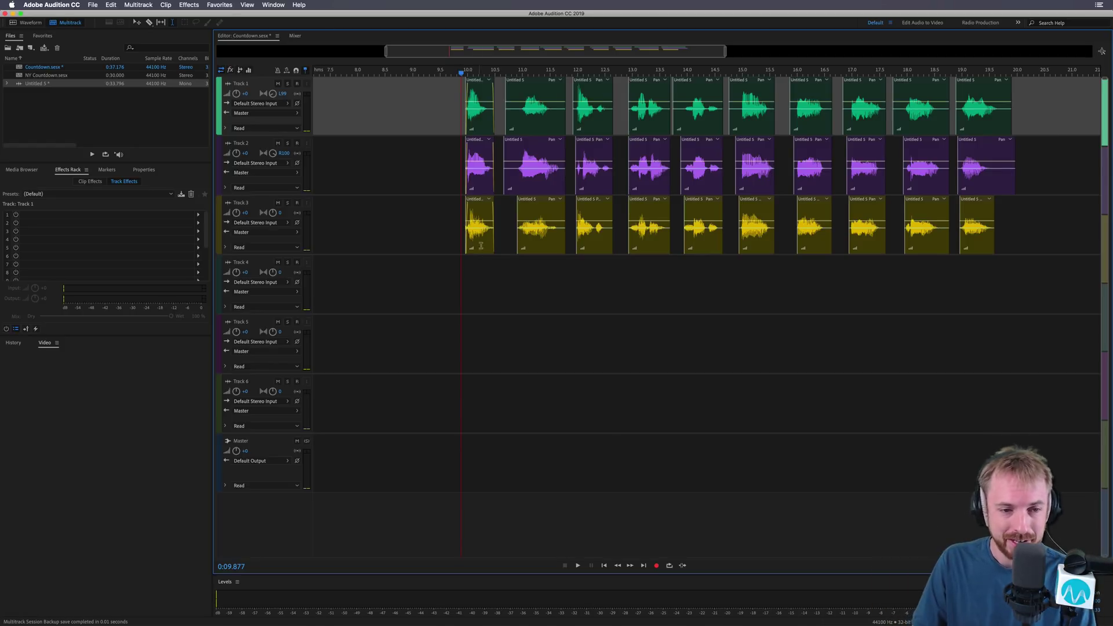
- Pull the pans inward, Track 1 to about L90 and Track 2 to about R75
drag(276, 96, 273, 93)
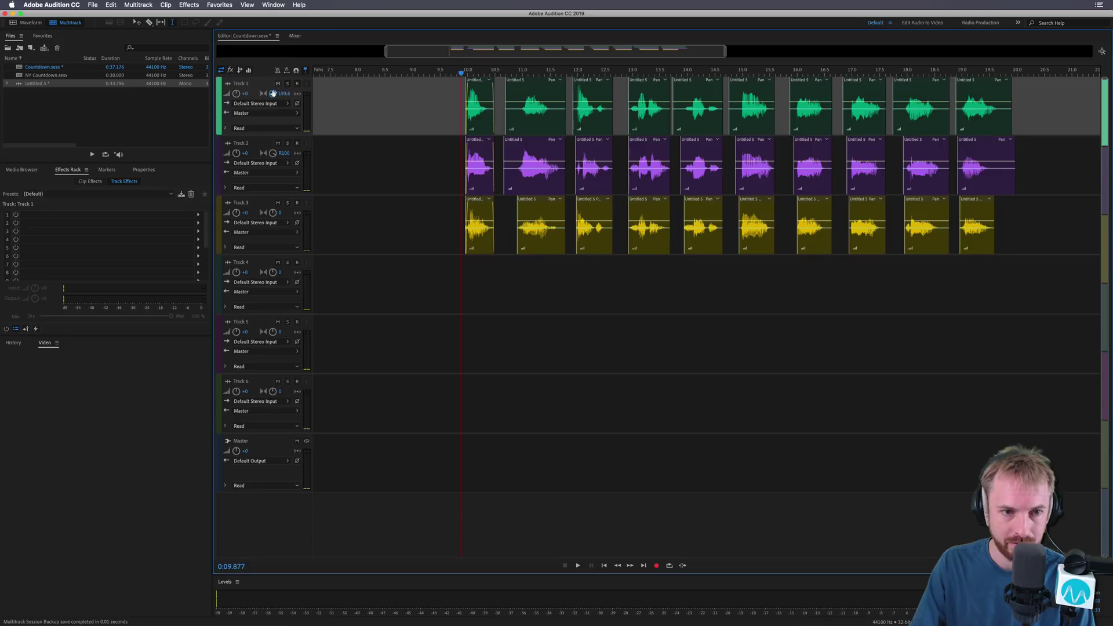
drag(274, 150, 267, 183)
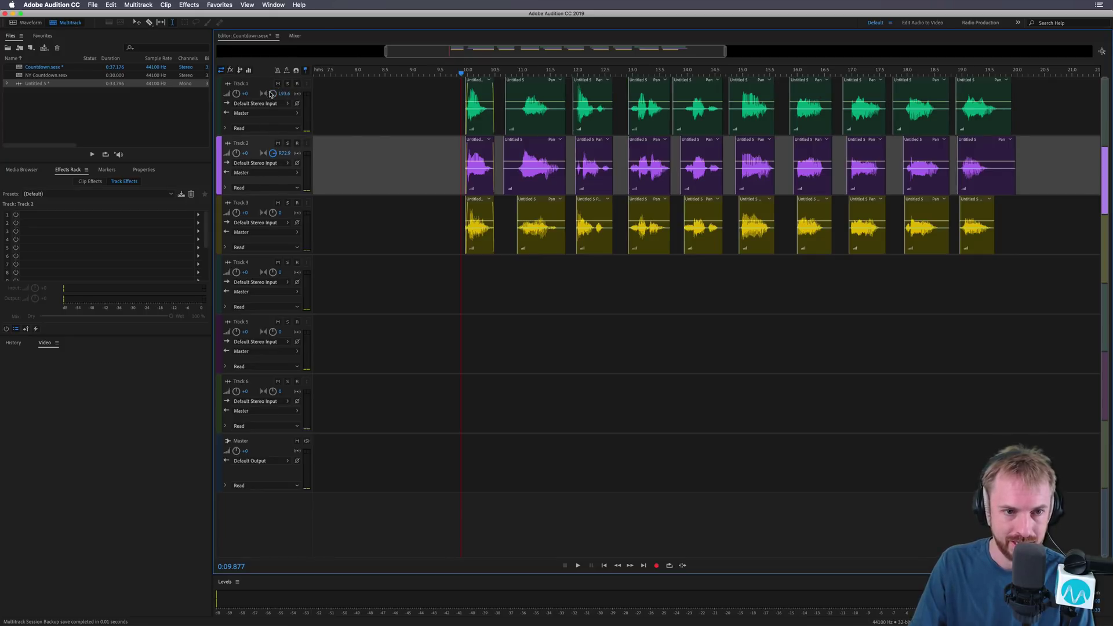
drag(272, 94, 285, 102)
click(450, 228)
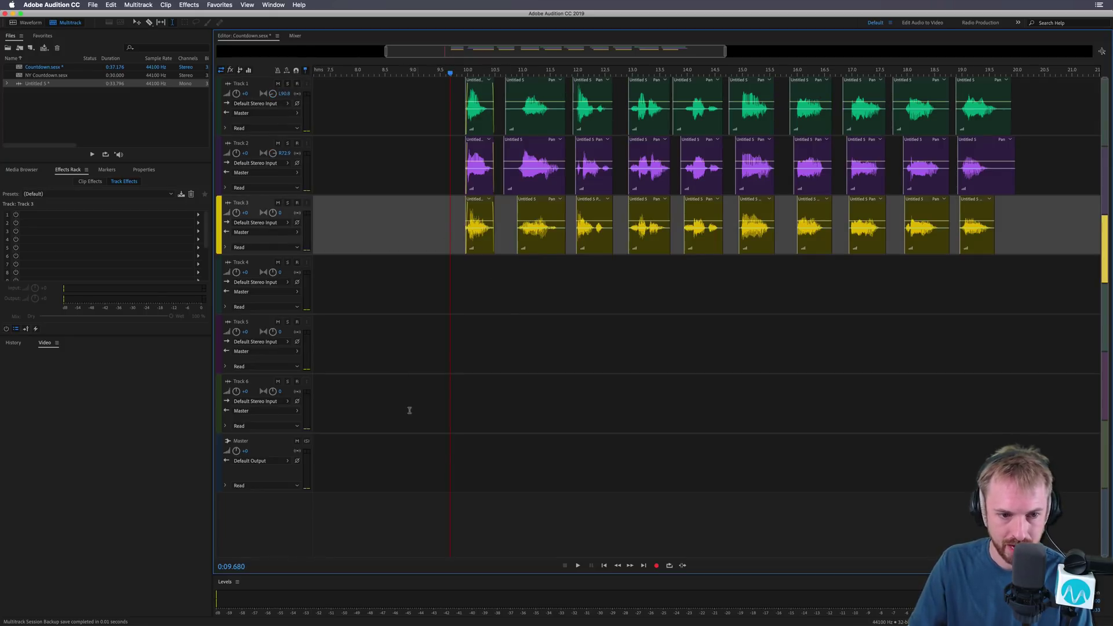
- Route Track 1 to a new stereo bus named Countdown Voices
click(278, 114)
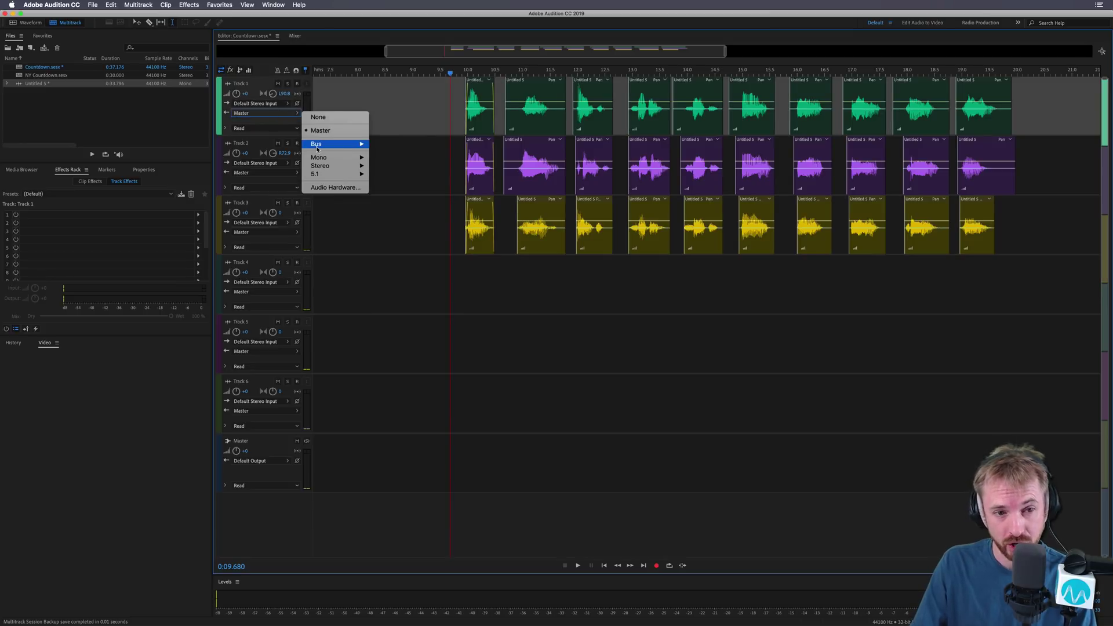
mouse_move(386, 145)
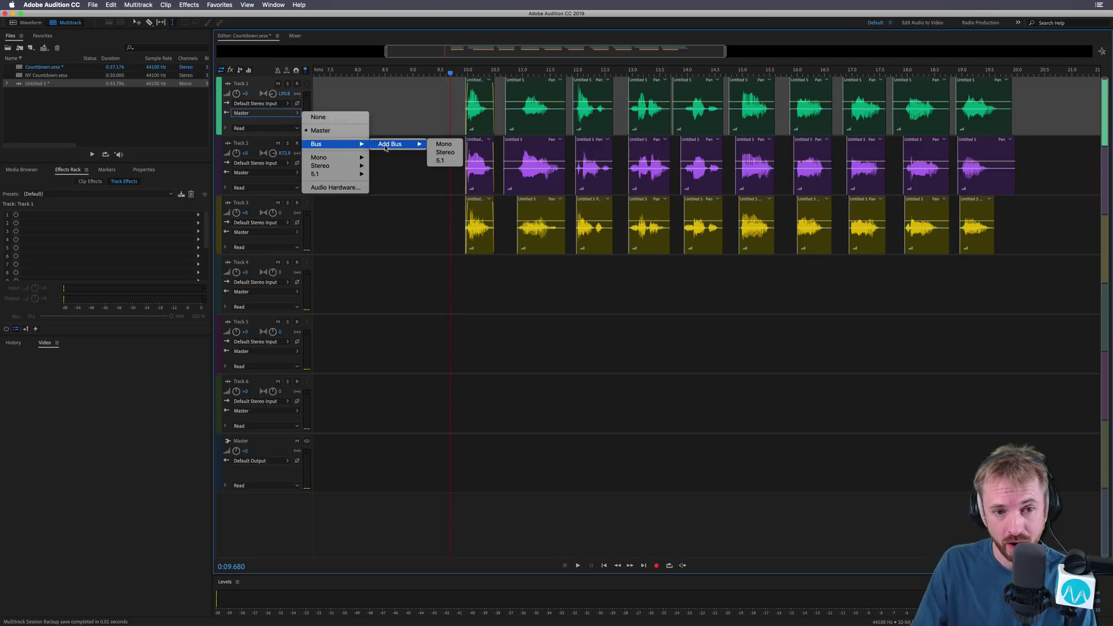
click(444, 152)
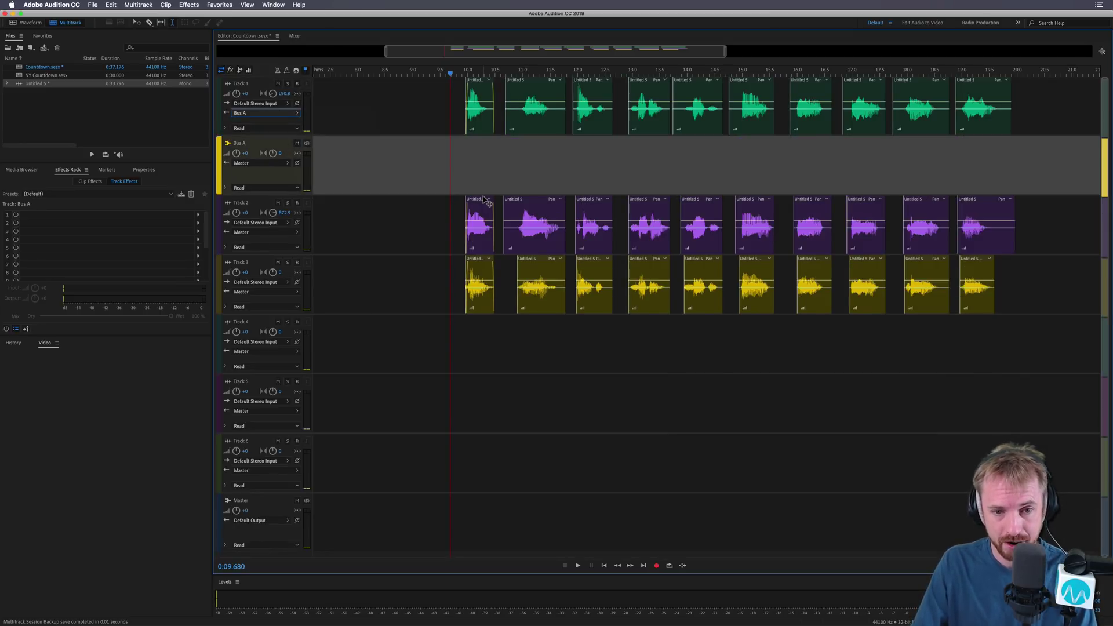
click(240, 144)
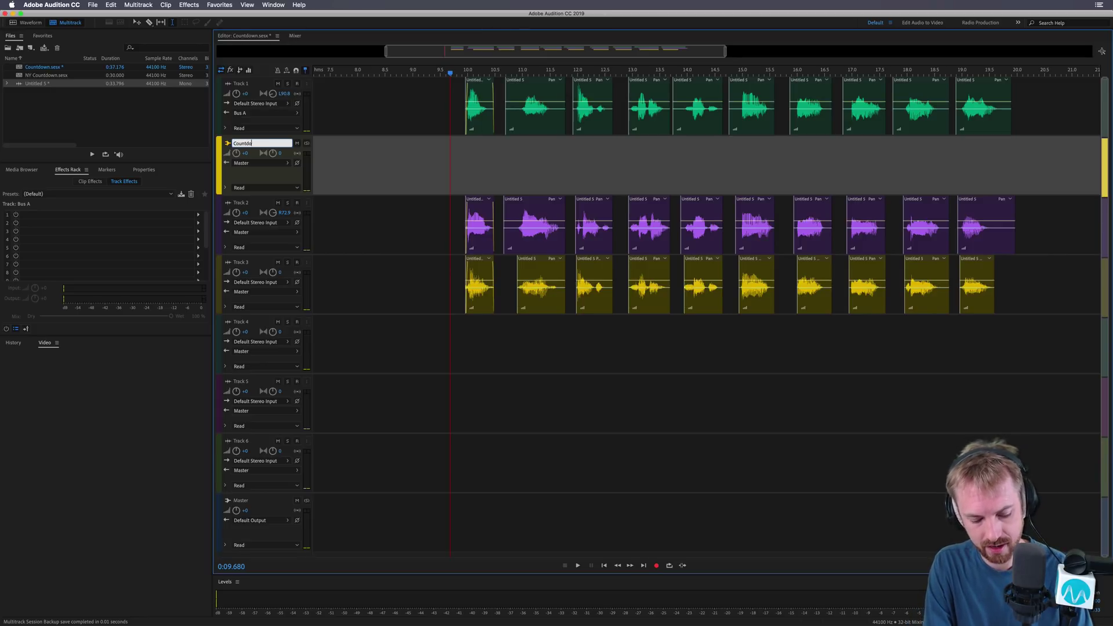
text(Countdown Voices)
key(Return)
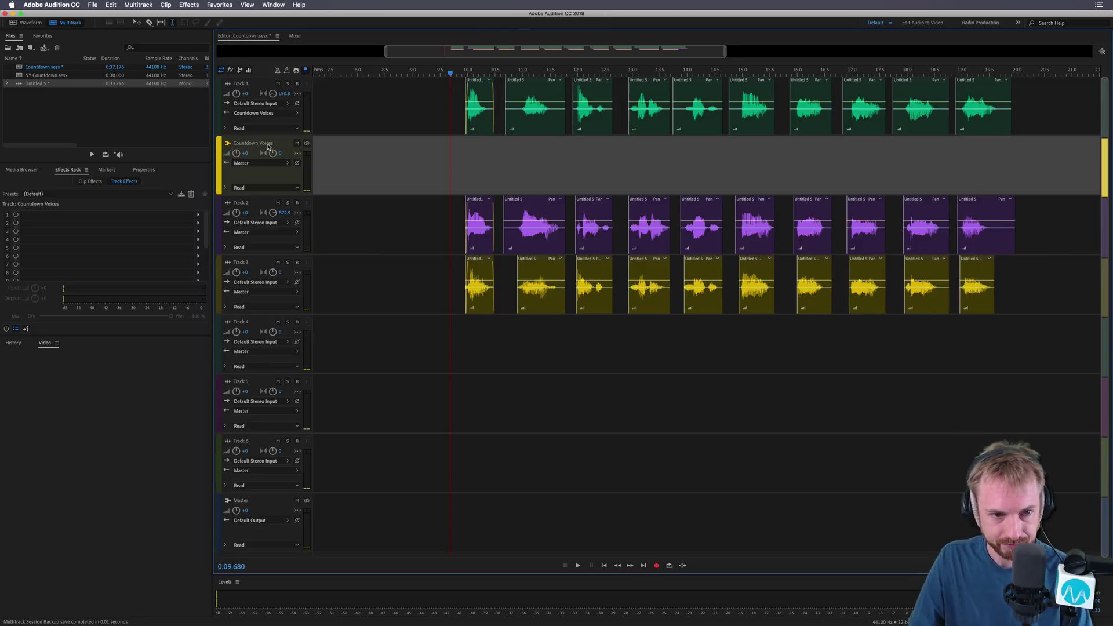
- Route Tracks 2 and 3 into the Countdown Voices bus as well
click(264, 232)
mouse_move(331, 265)
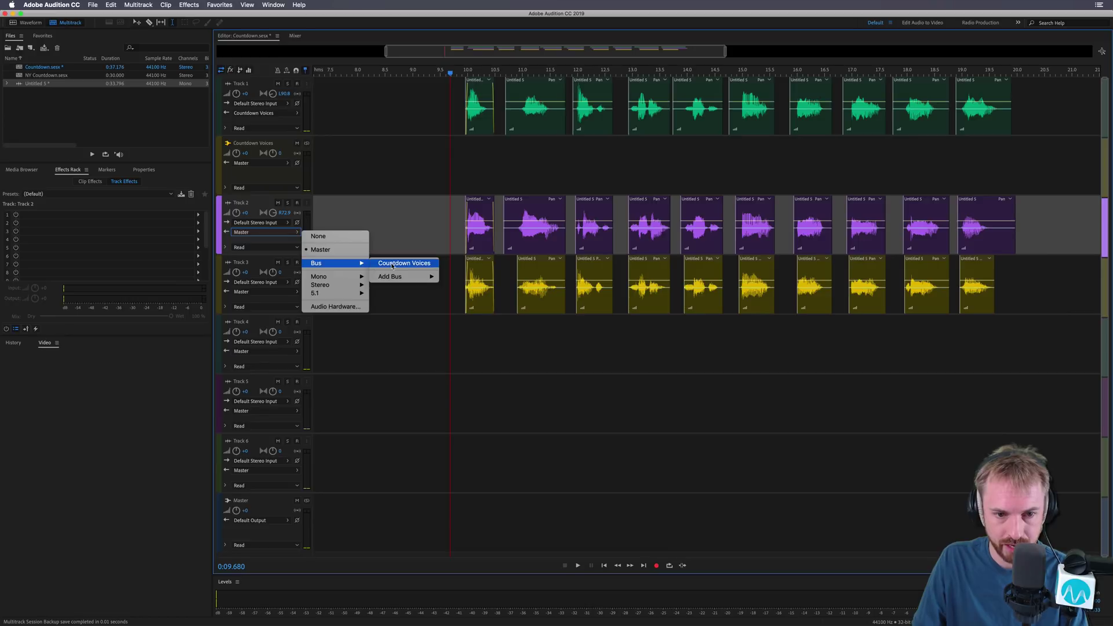
click(400, 262)
click(283, 283)
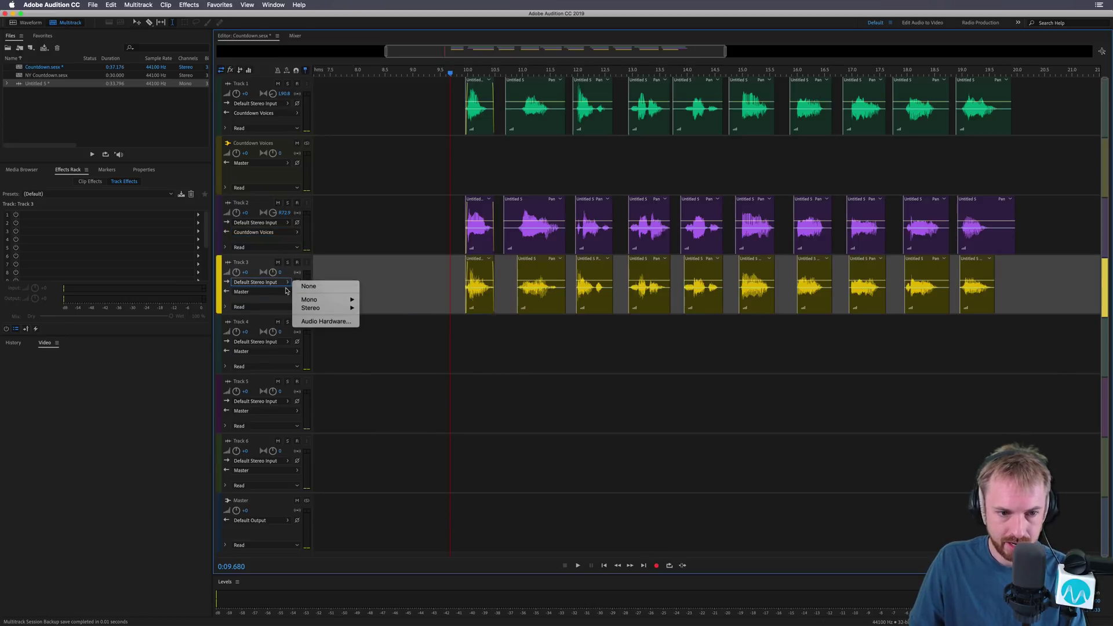
click(268, 293)
mouse_move(364, 326)
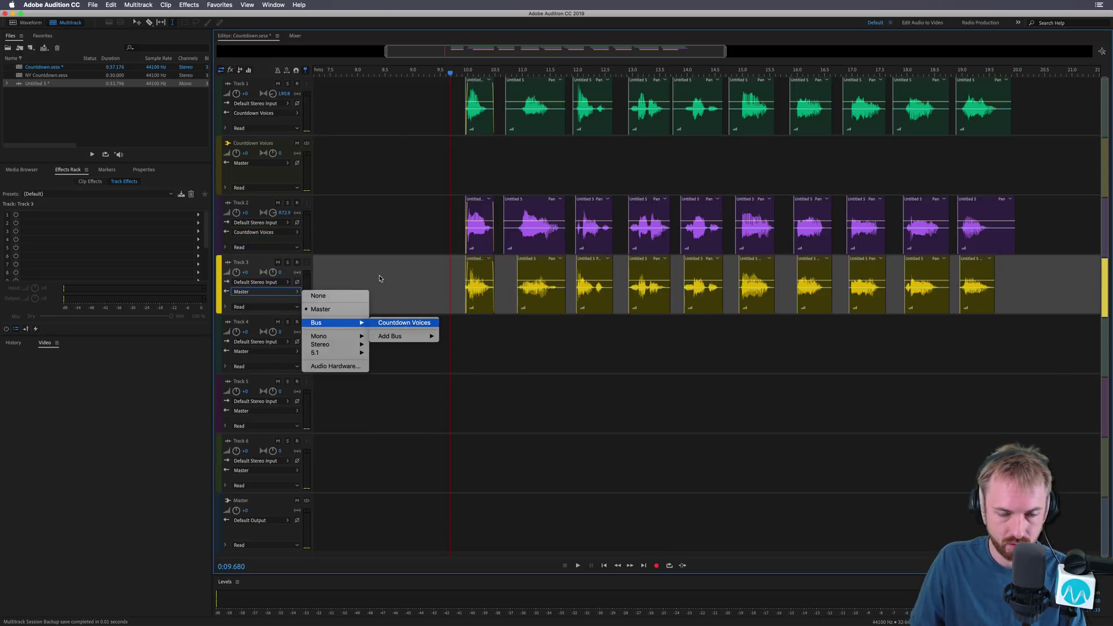
click(401, 322)
click(409, 158)
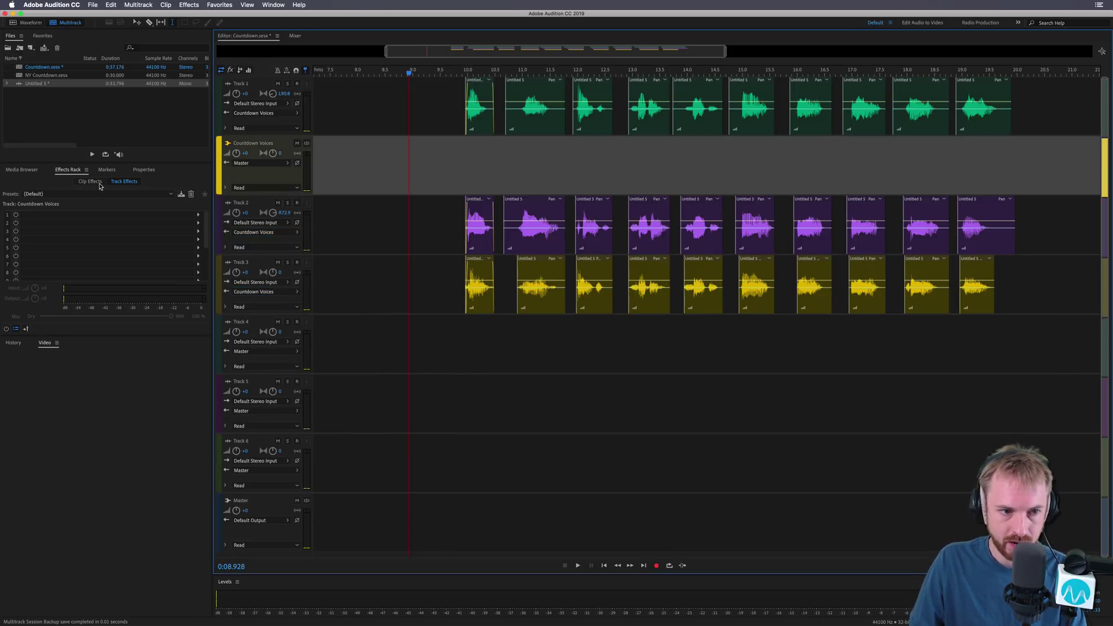
click(198, 214)
- Add a Single-band Compressor to the bus with output gain at 9.4 dB, previewing it
mouse_move(273, 244)
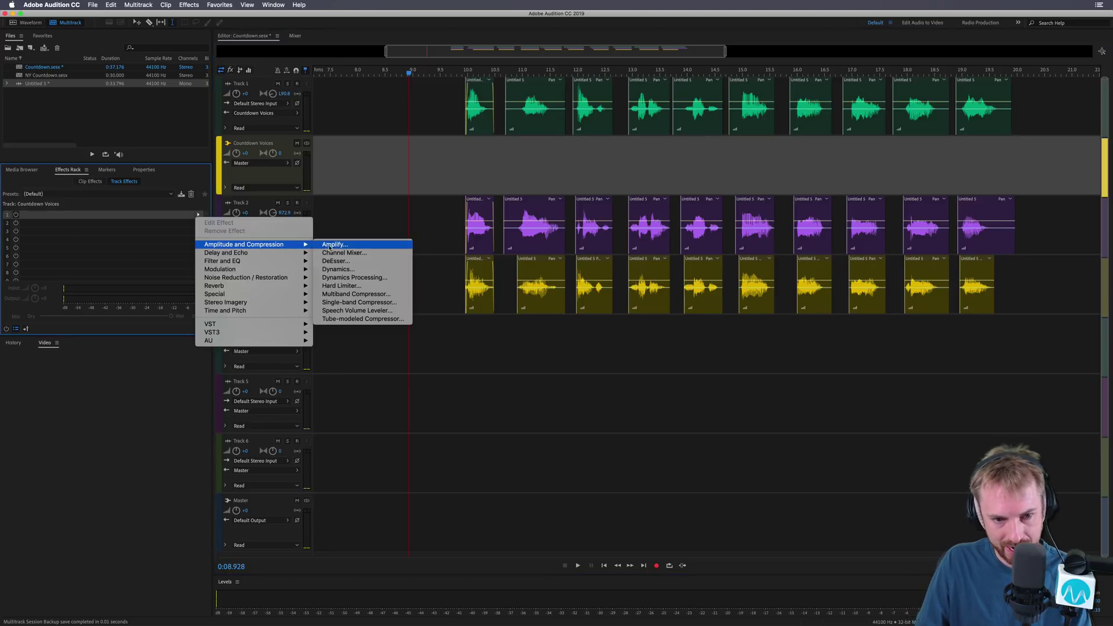
click(355, 302)
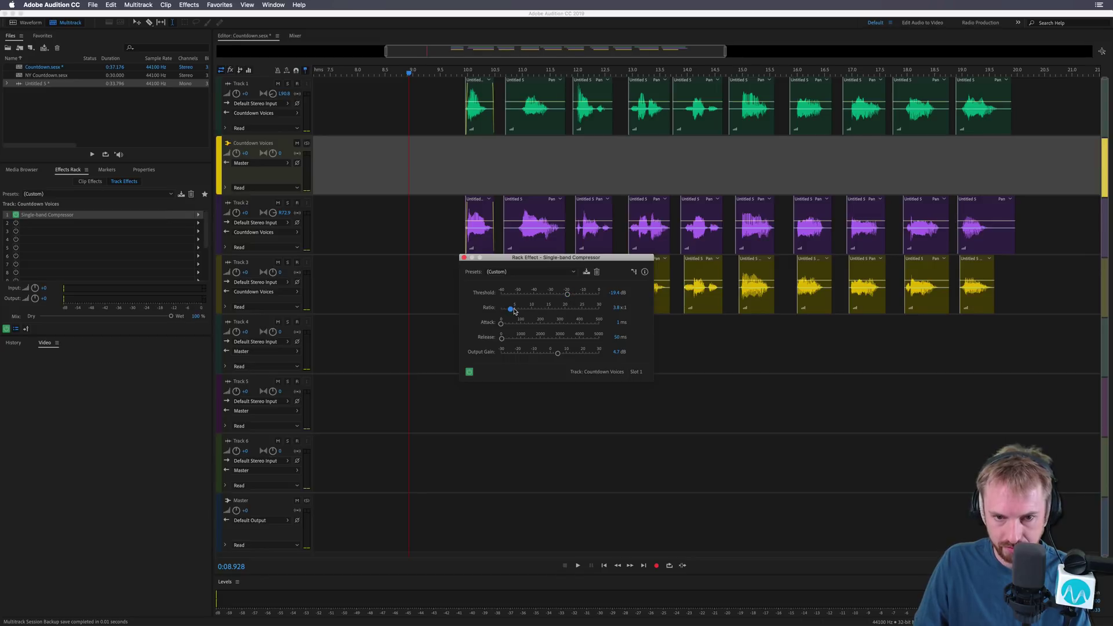
key(space)
key(space)
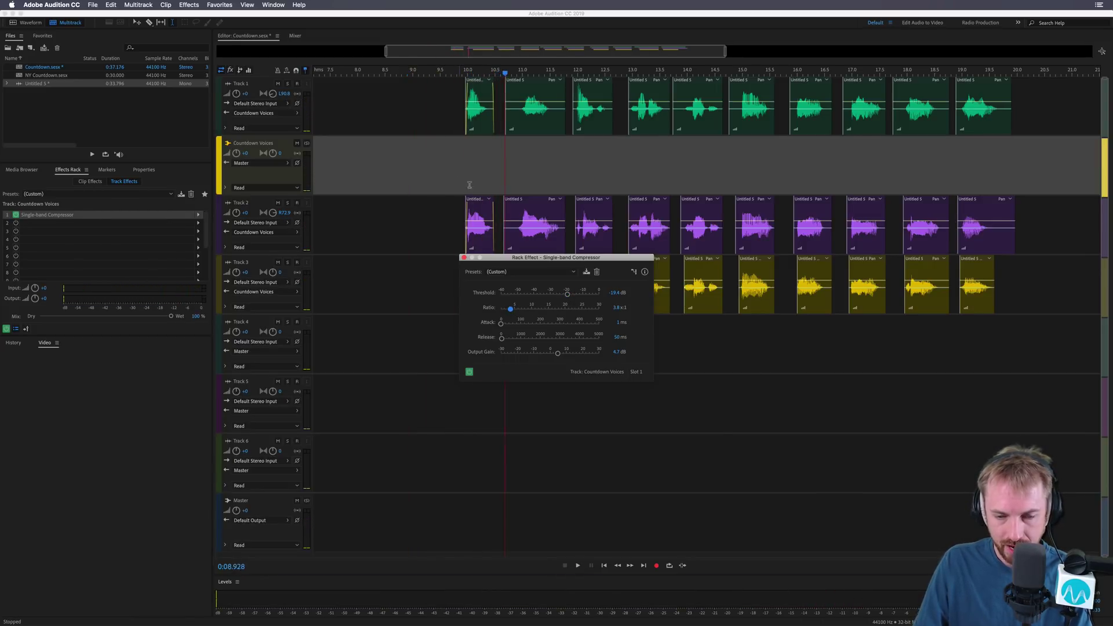
drag(558, 353, 566, 355)
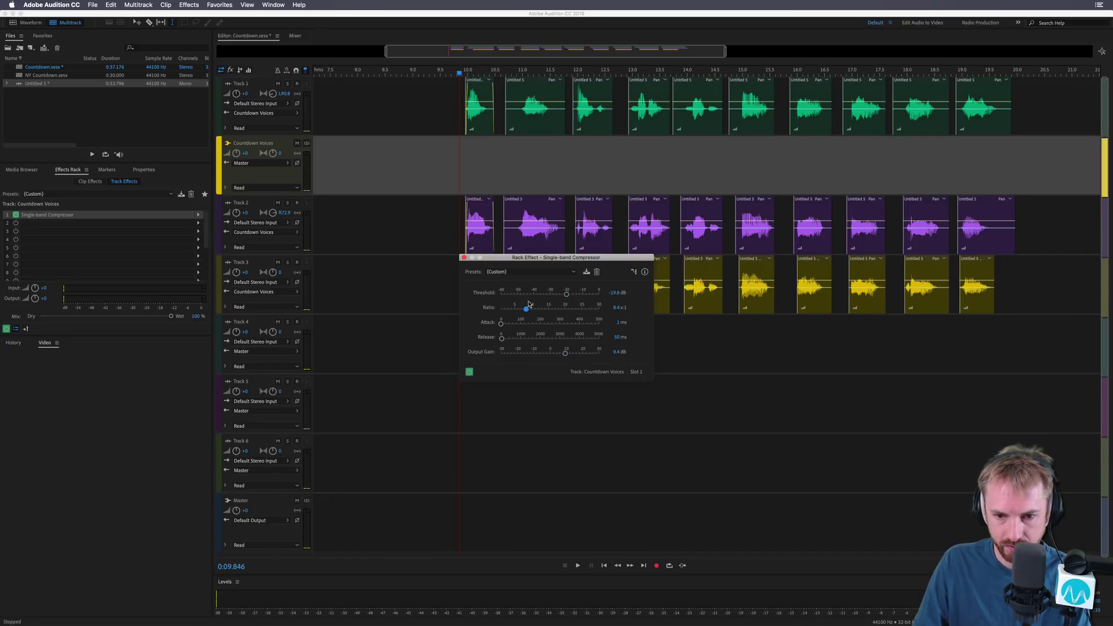
key(space)
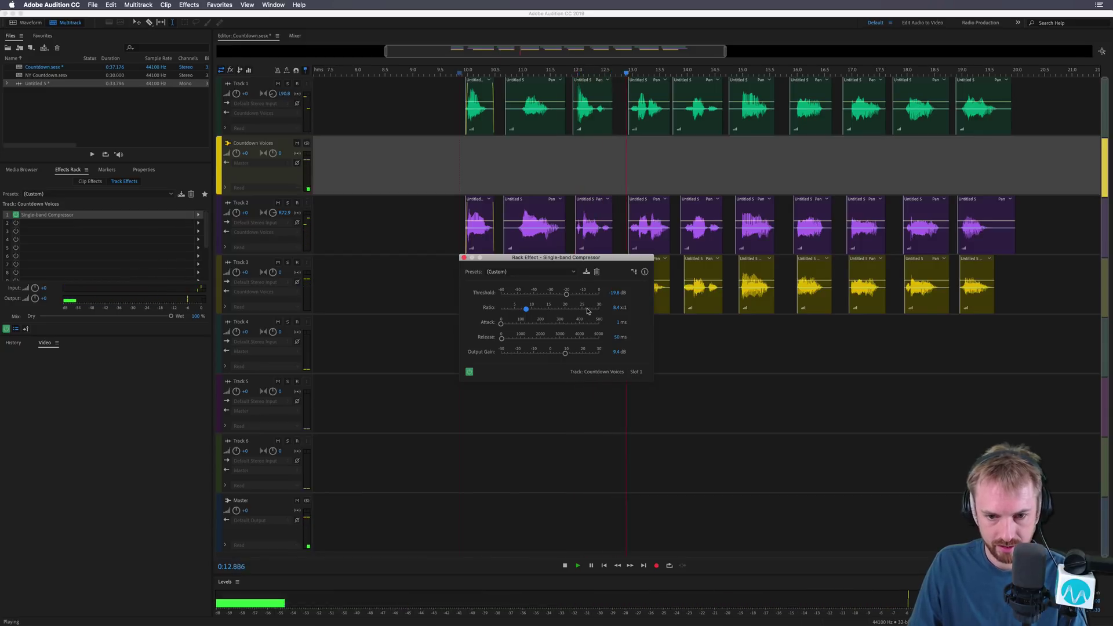
key(space)
- Add Studio Reverb in slot 2 and lengthen its decay to about 5306 ms
click(198, 223)
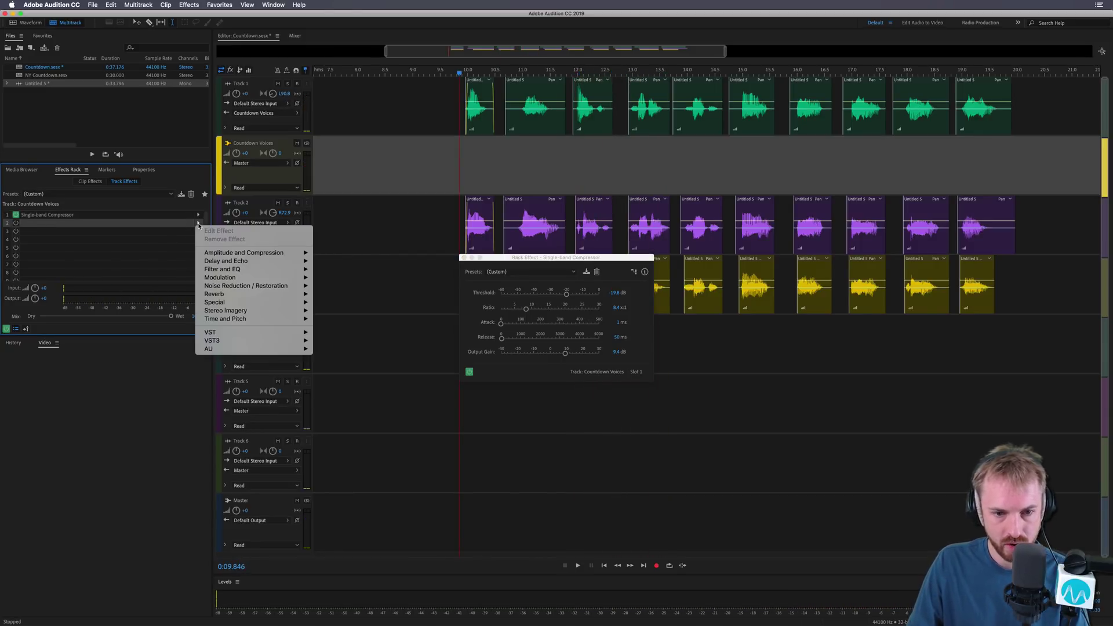
mouse_move(306, 270)
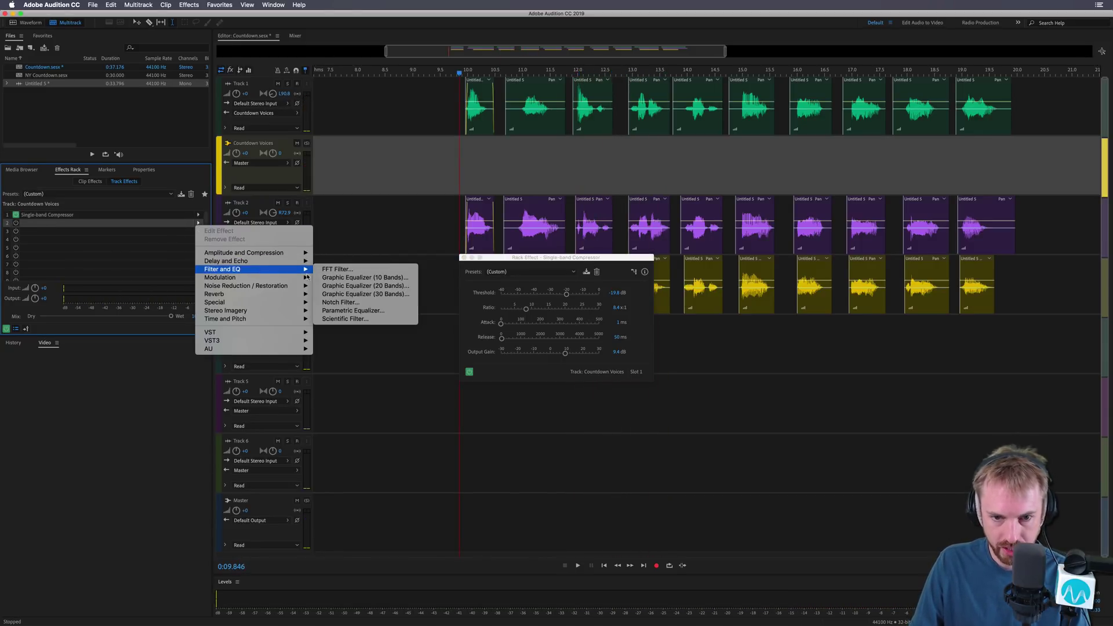
mouse_move(271, 294)
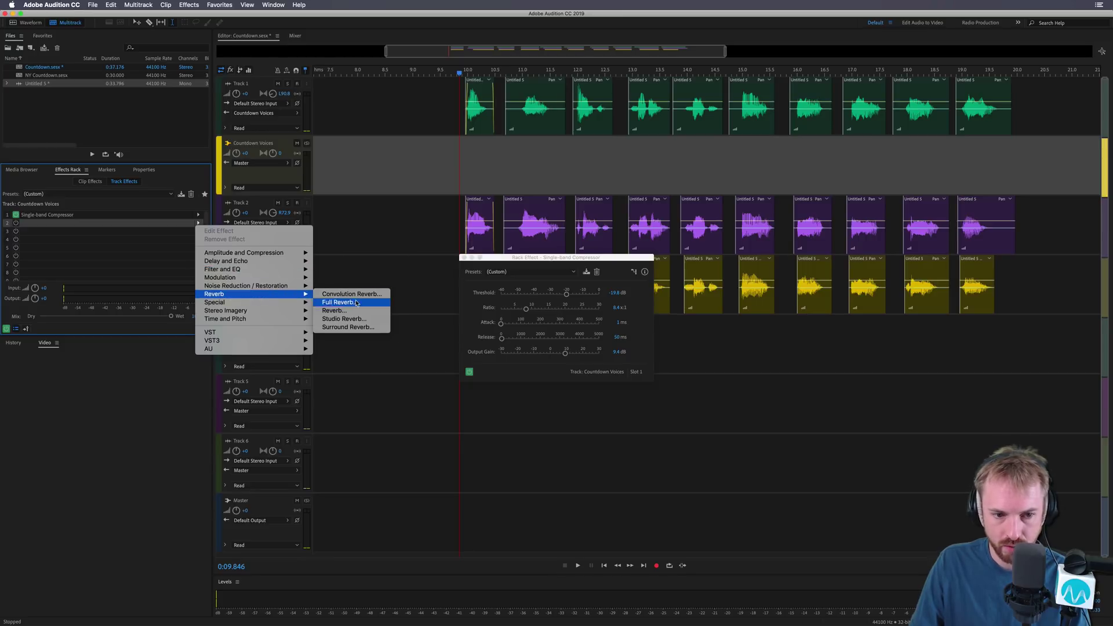
click(353, 324)
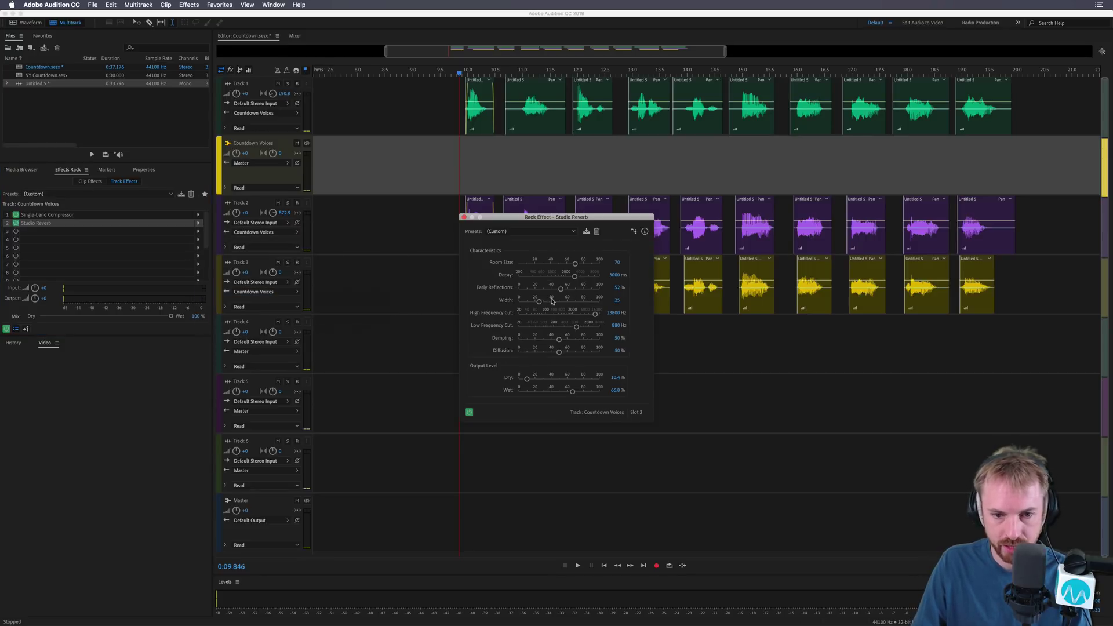
key(space)
key(space)
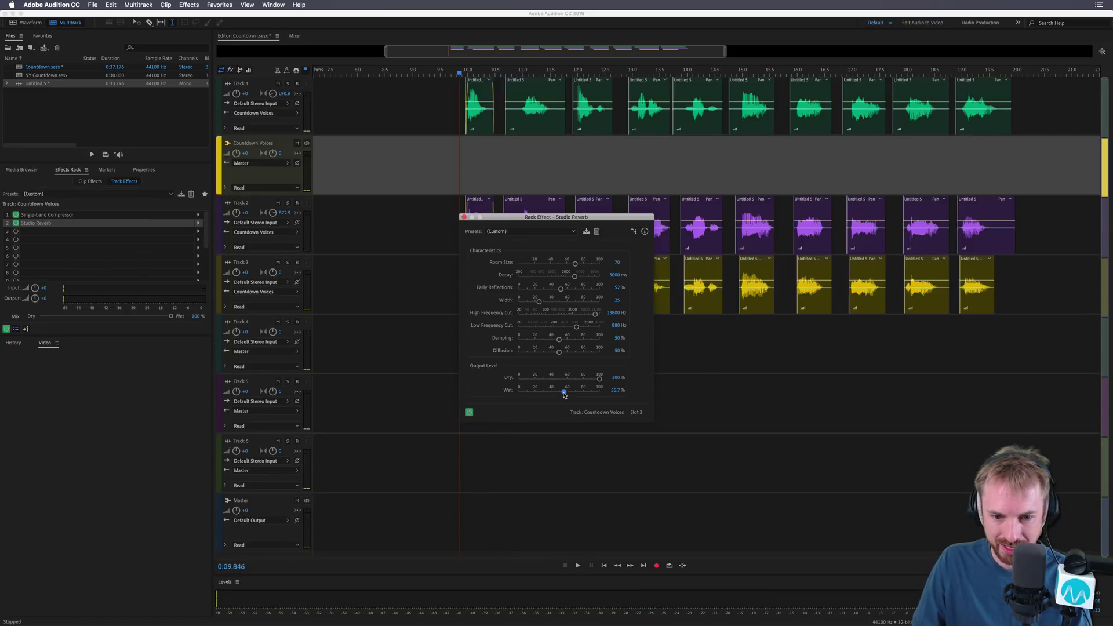
drag(575, 276, 587, 279)
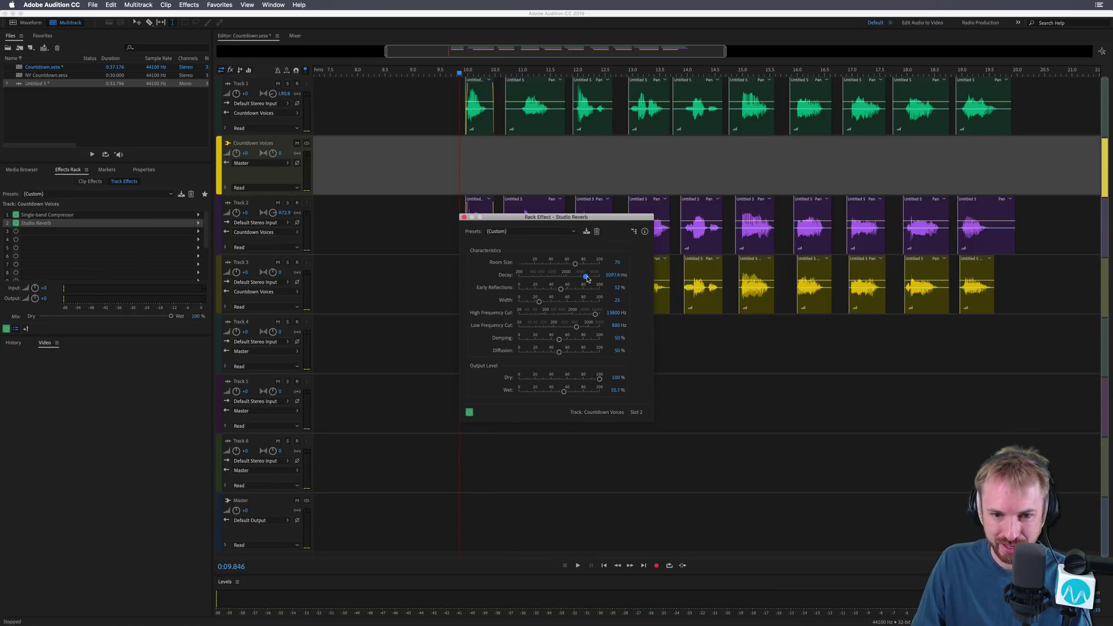
key(space)
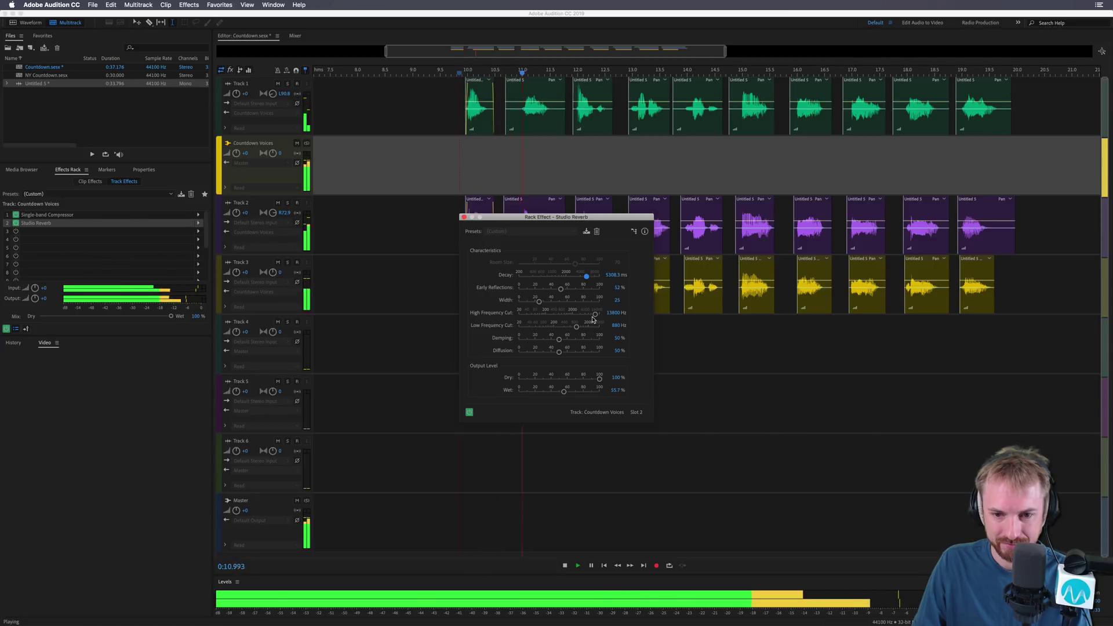
- Lower the reverb's wet level to 26% and replay to judge it
drag(564, 392, 539, 393)
key(space)
key(space)
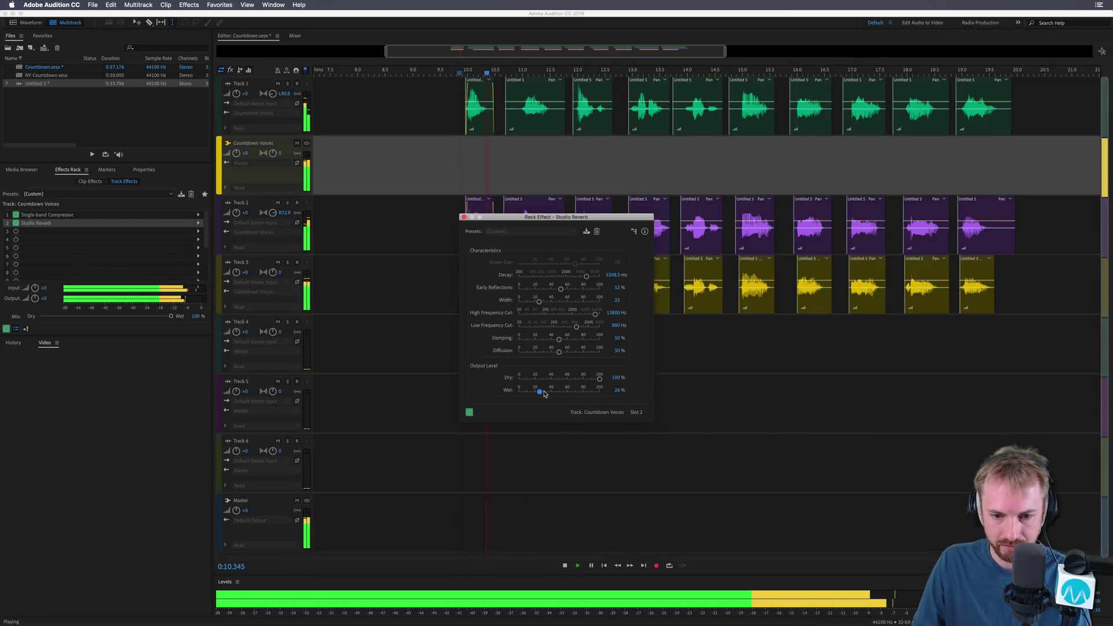
key(space)
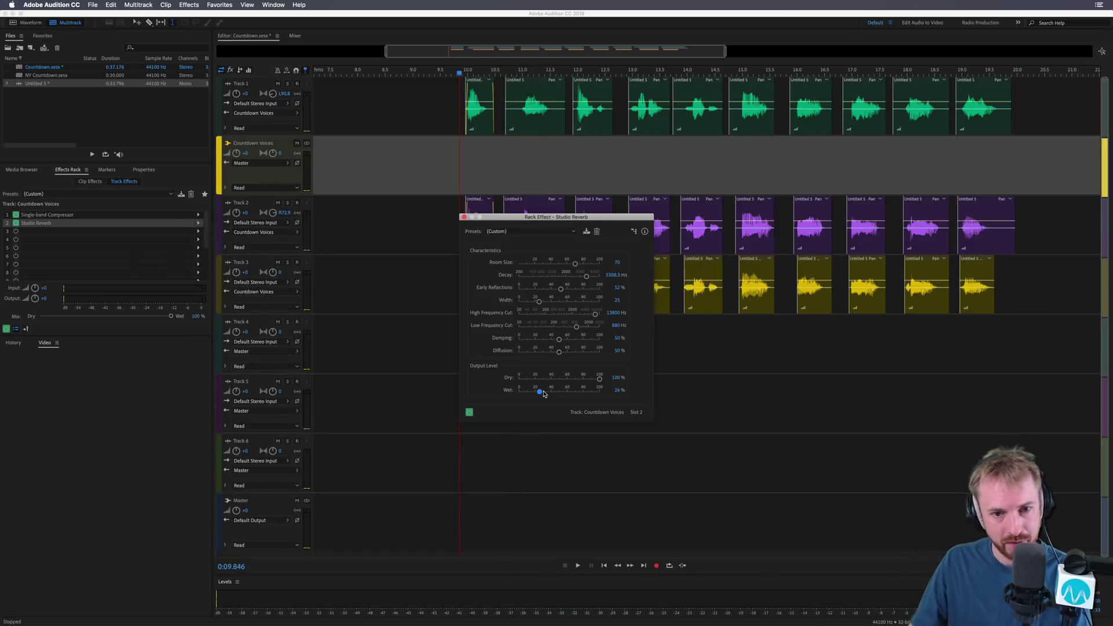
key(space)
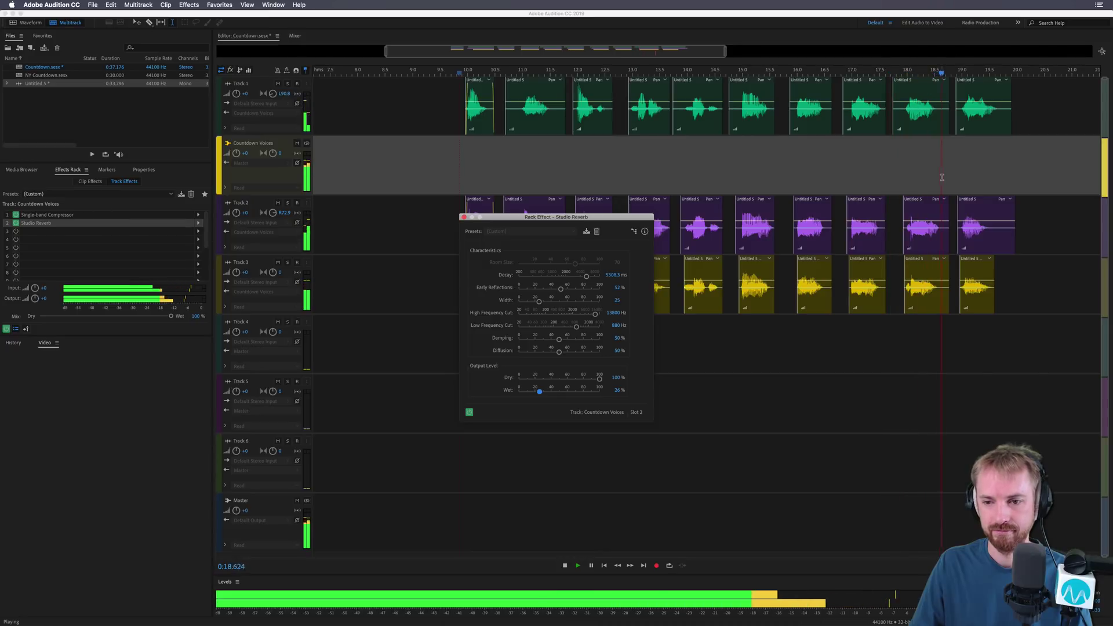
key(space)
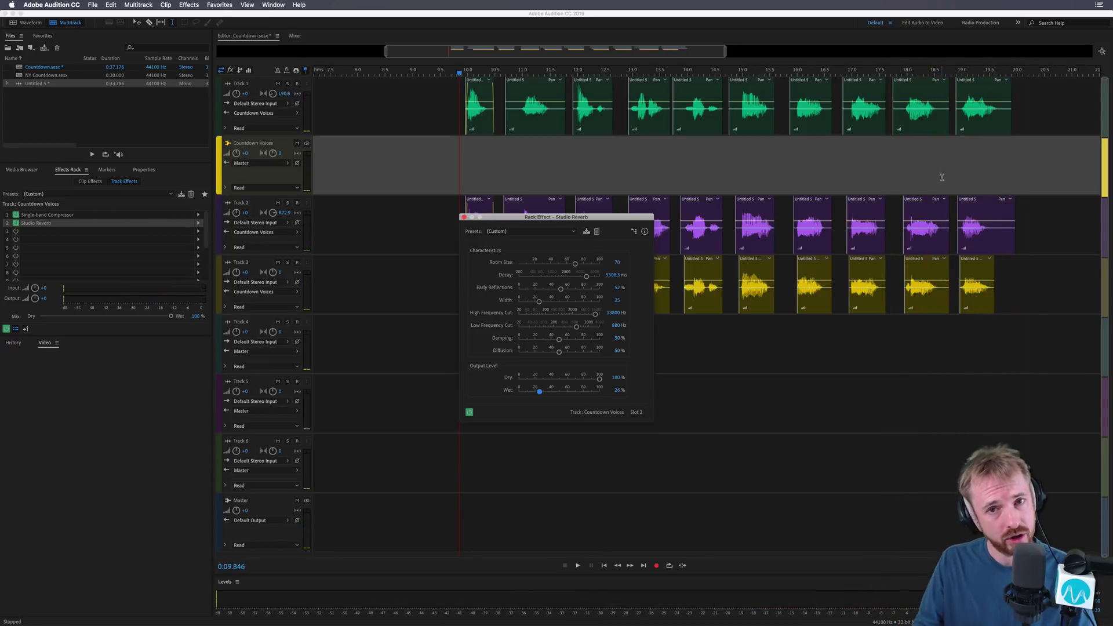